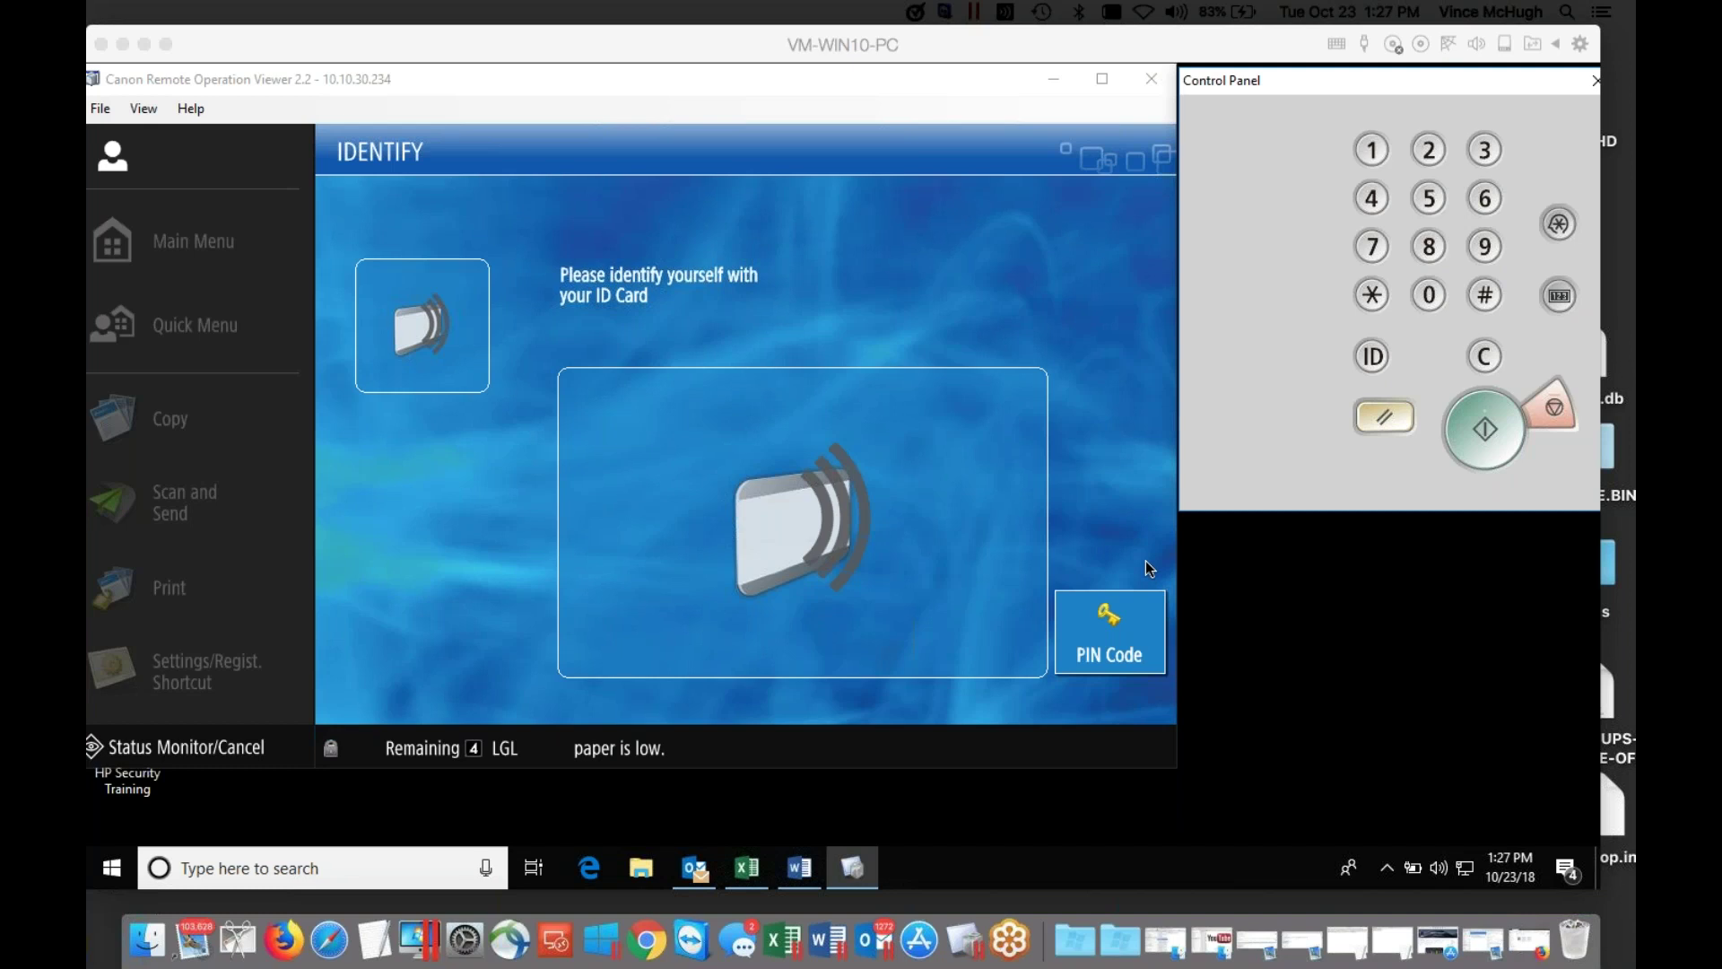
Log in to the printer with a PIN entered on the Control Panel keypad.
click(1127, 630)
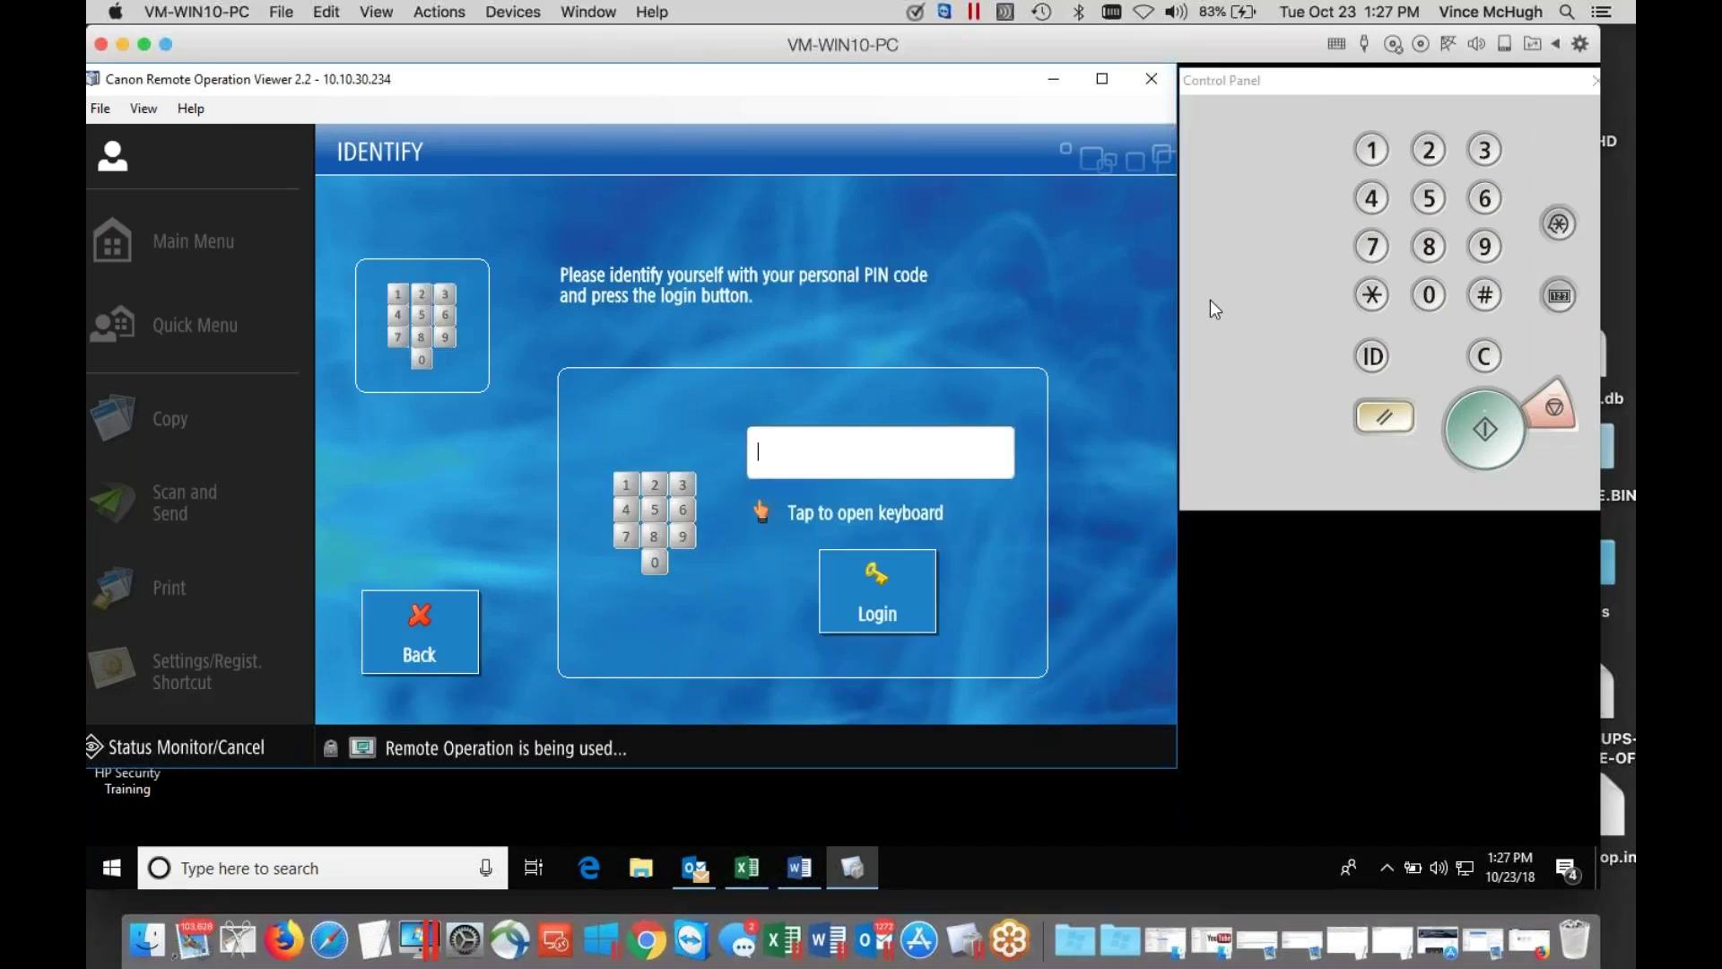
click(1371, 149)
click(1431, 153)
click(1484, 151)
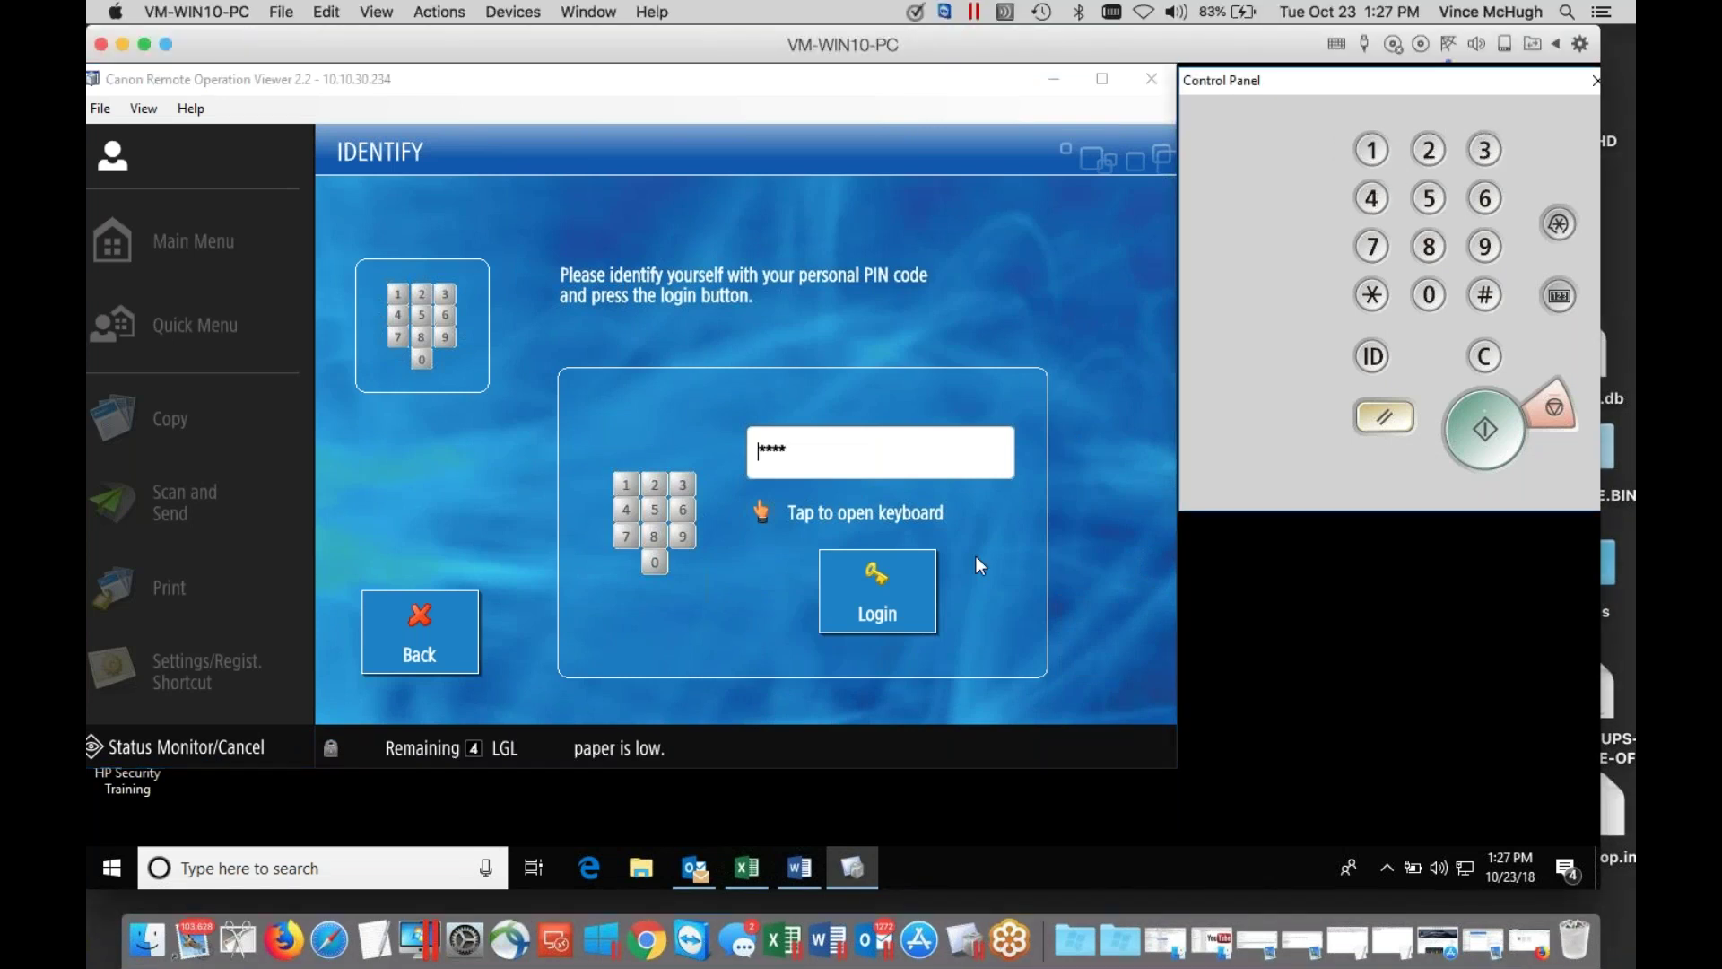
click(891, 597)
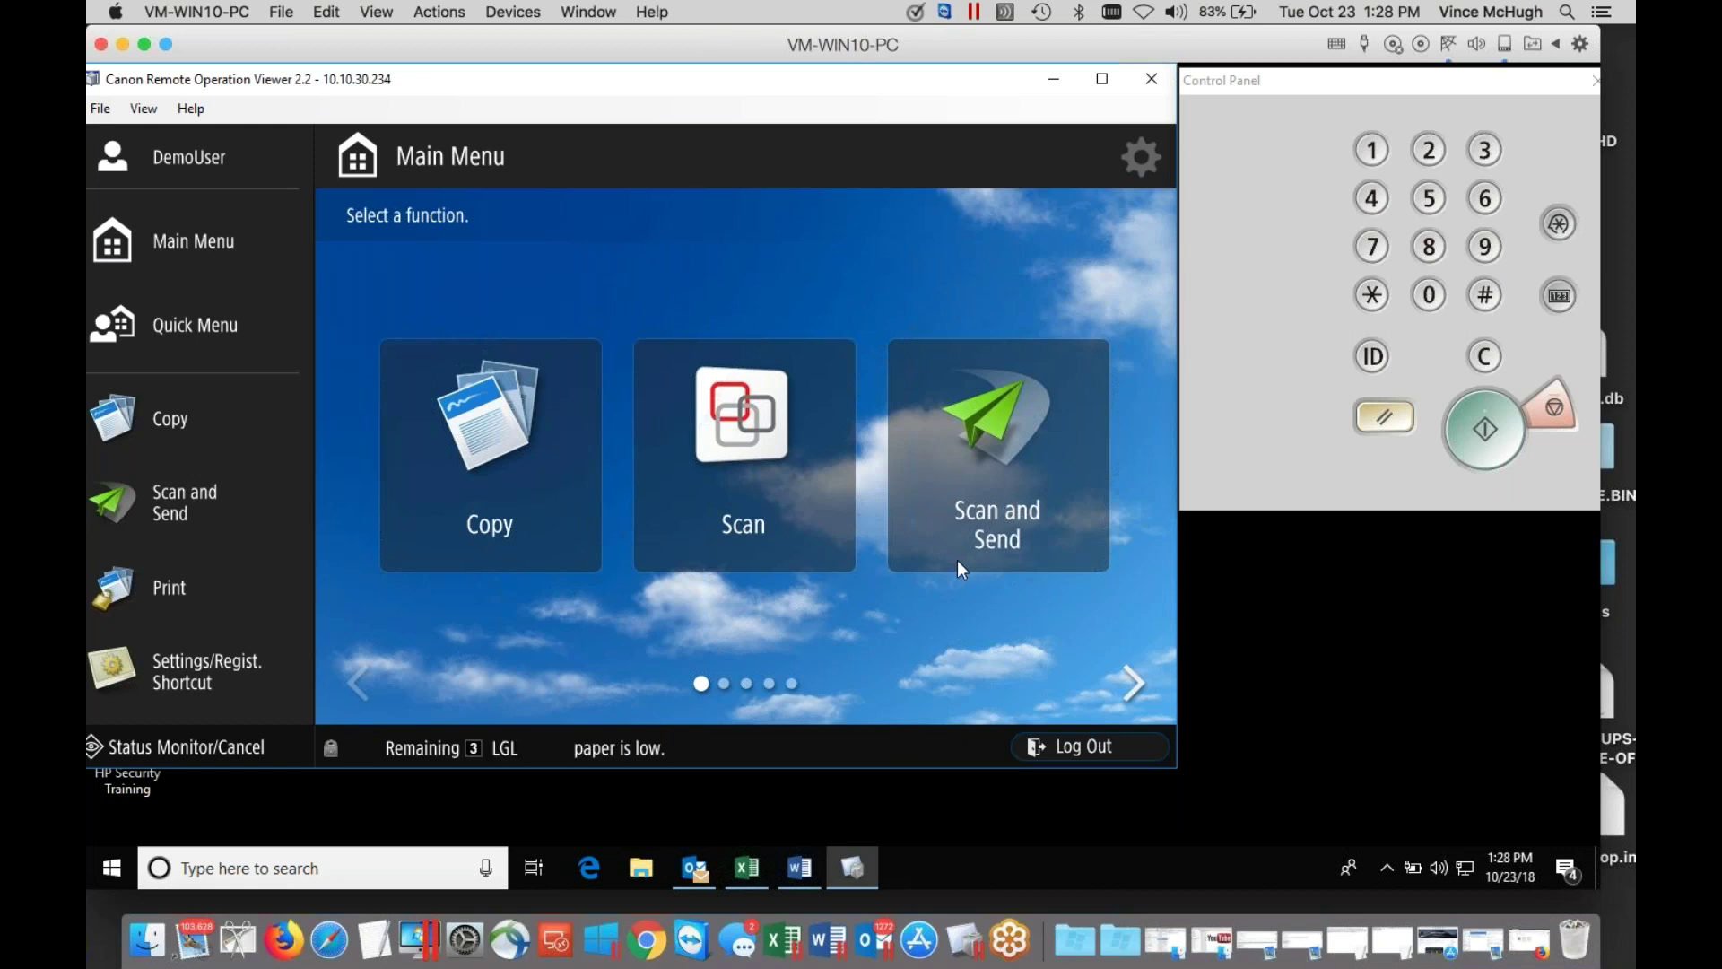
click(993, 506)
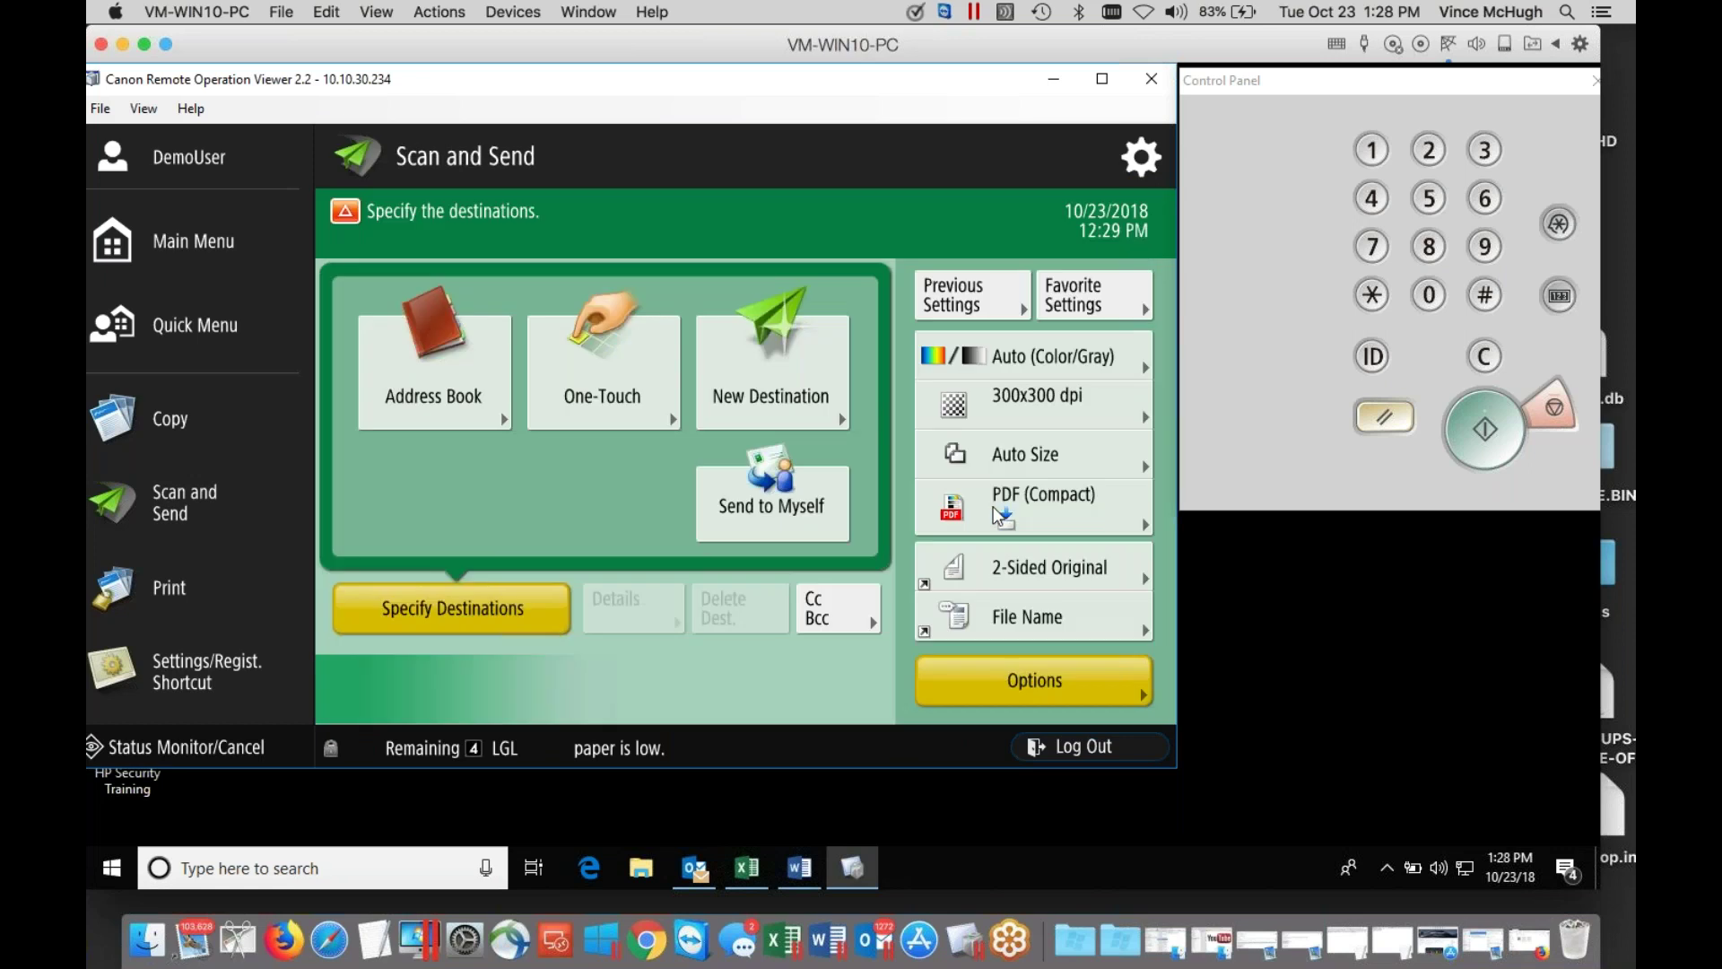
click(826, 524)
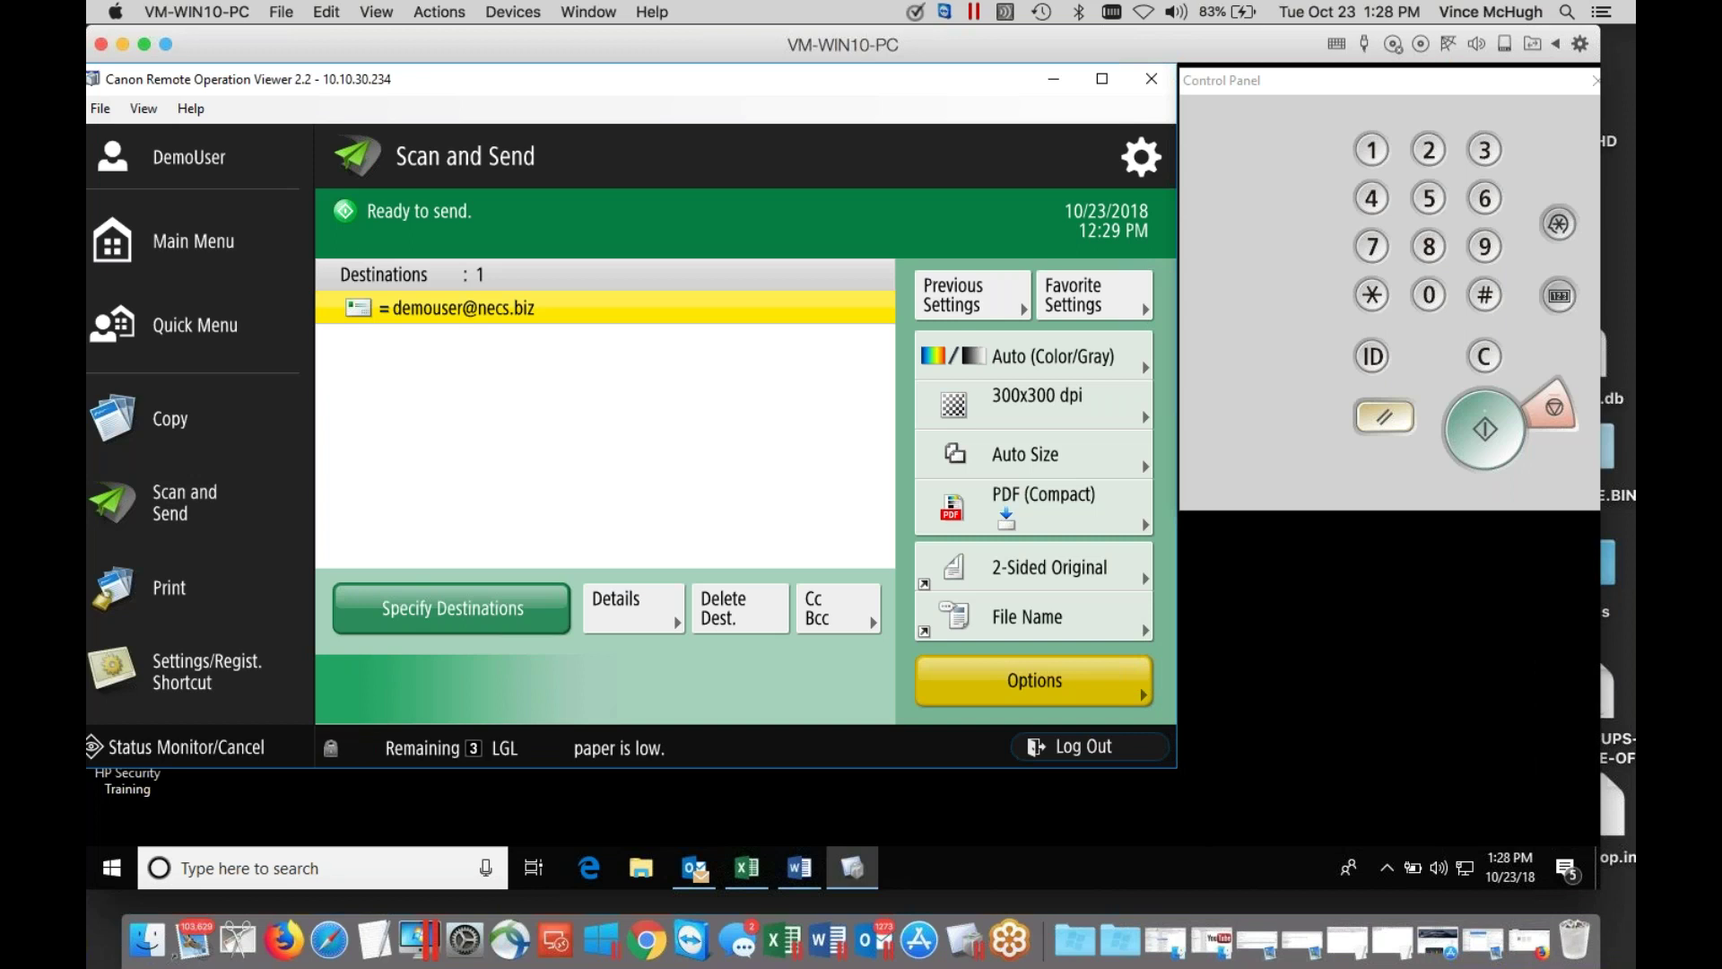
click(235, 237)
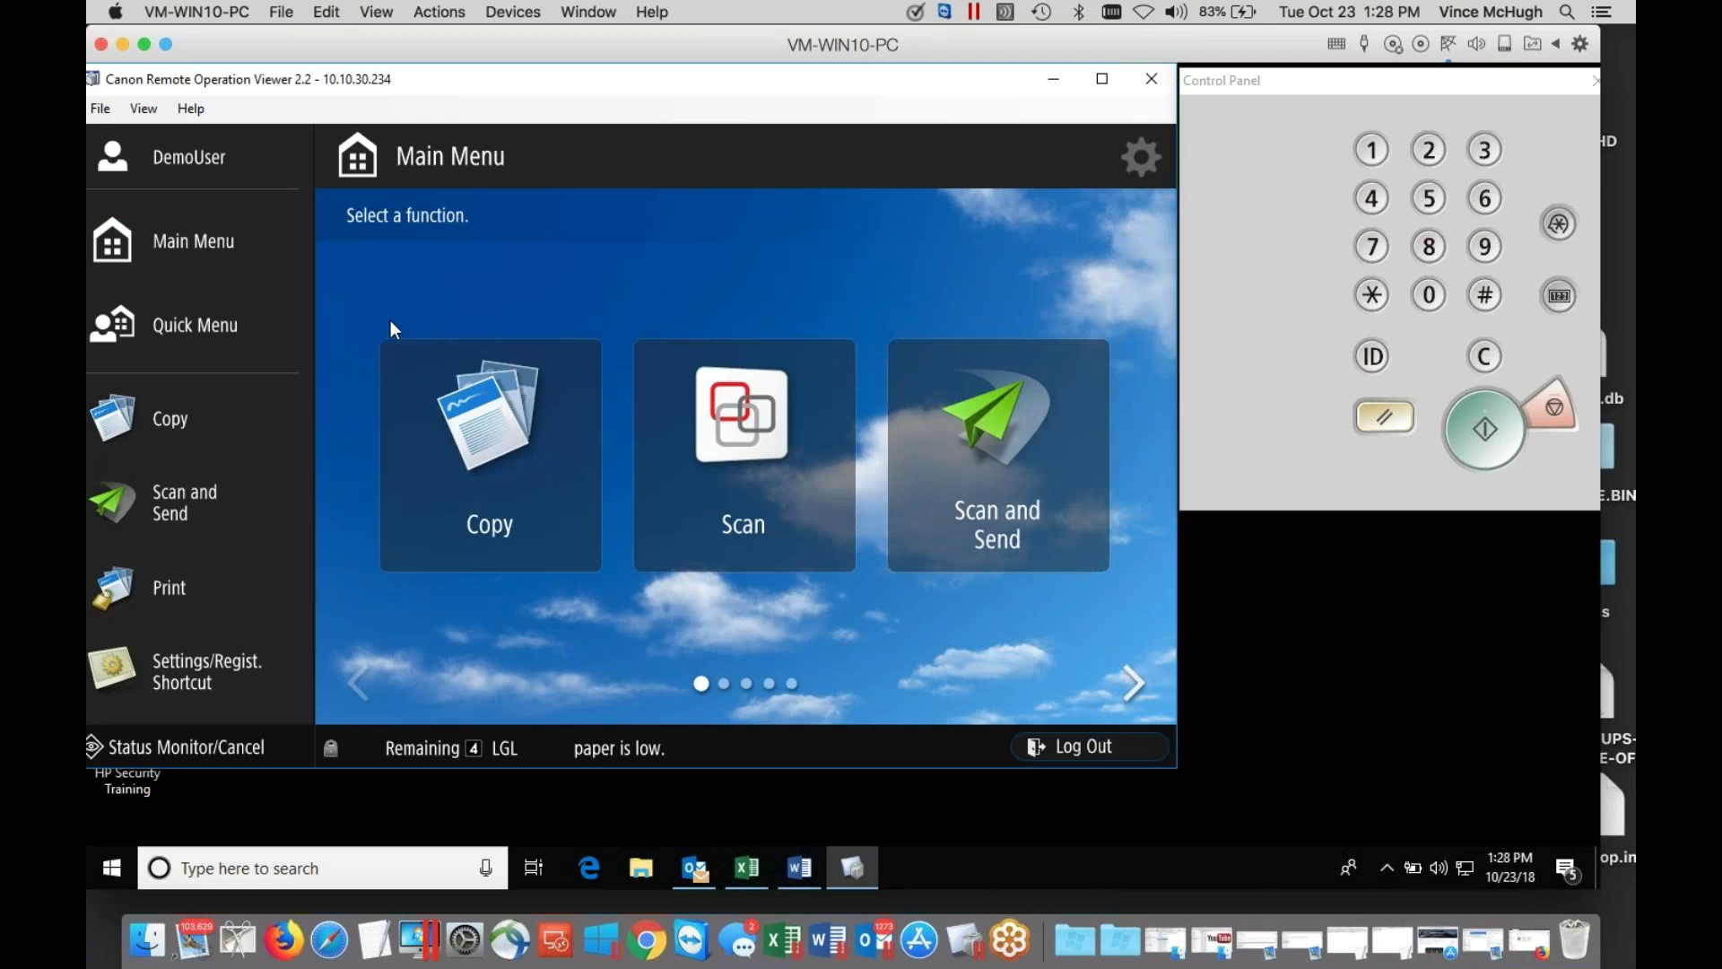
Open Scan from the Main Menu to list the Google Drive and Myself scan profiles.
click(728, 454)
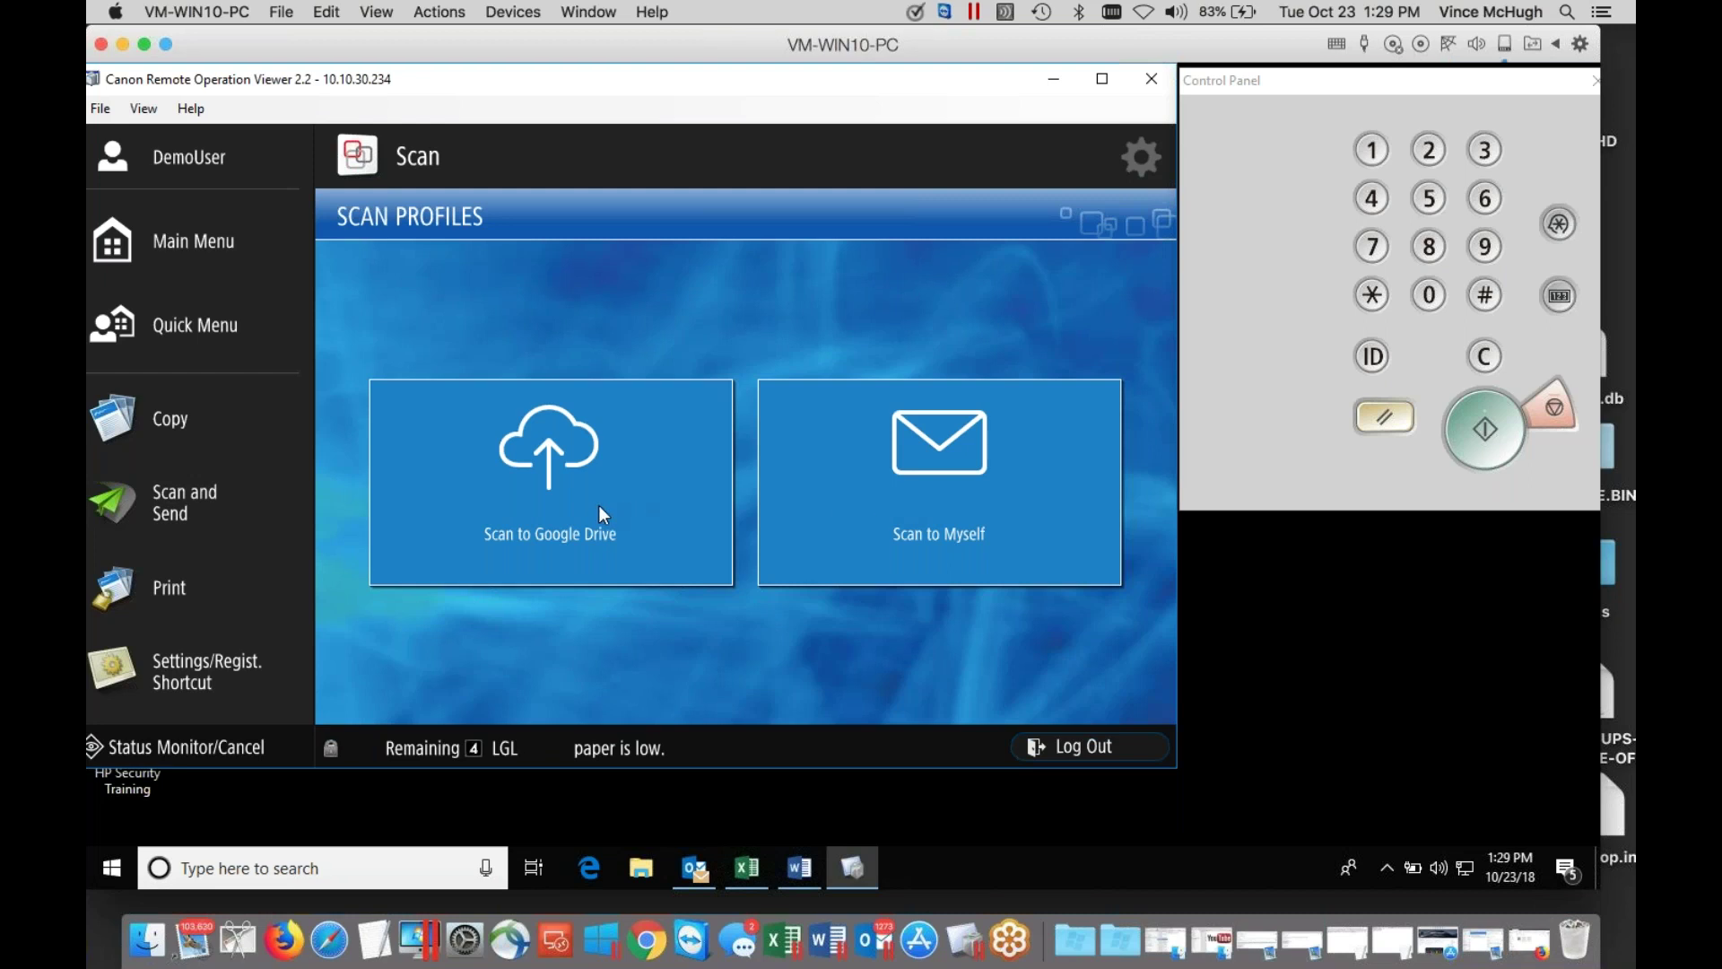
Try Scan to Google Drive, dismiss the not-connected error, and log out.
click(550, 481)
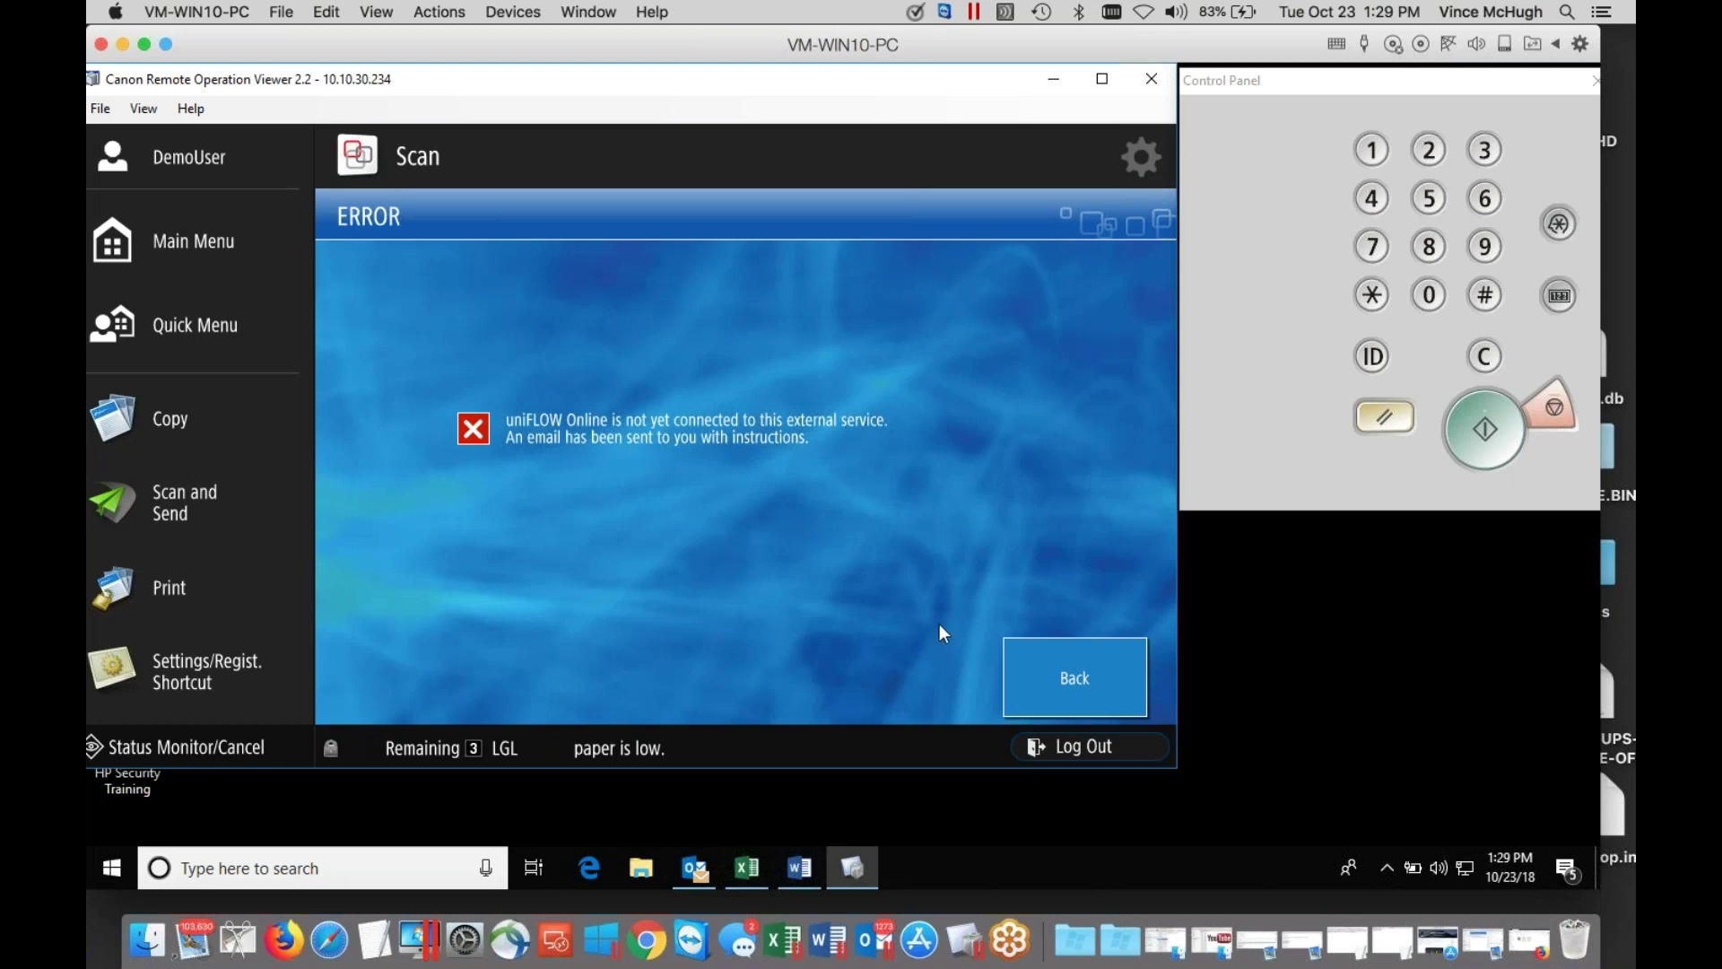
click(1032, 676)
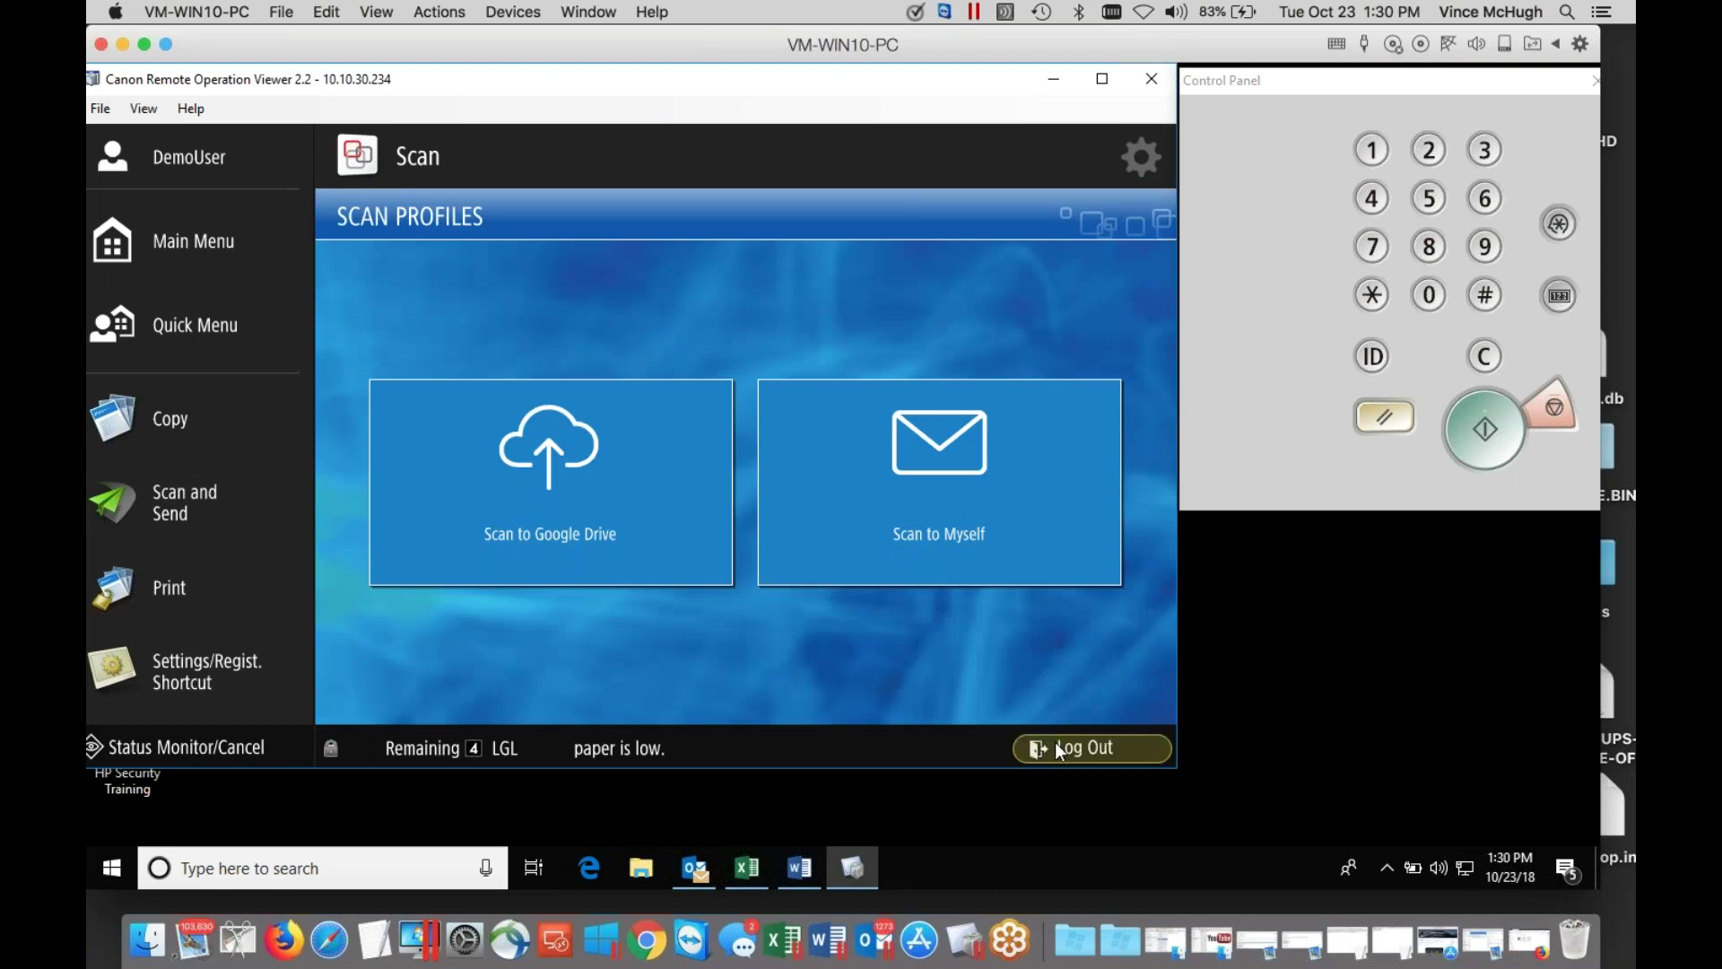
click(1058, 745)
Log back in to the printer with a different account's PIN.
click(1338, 364)
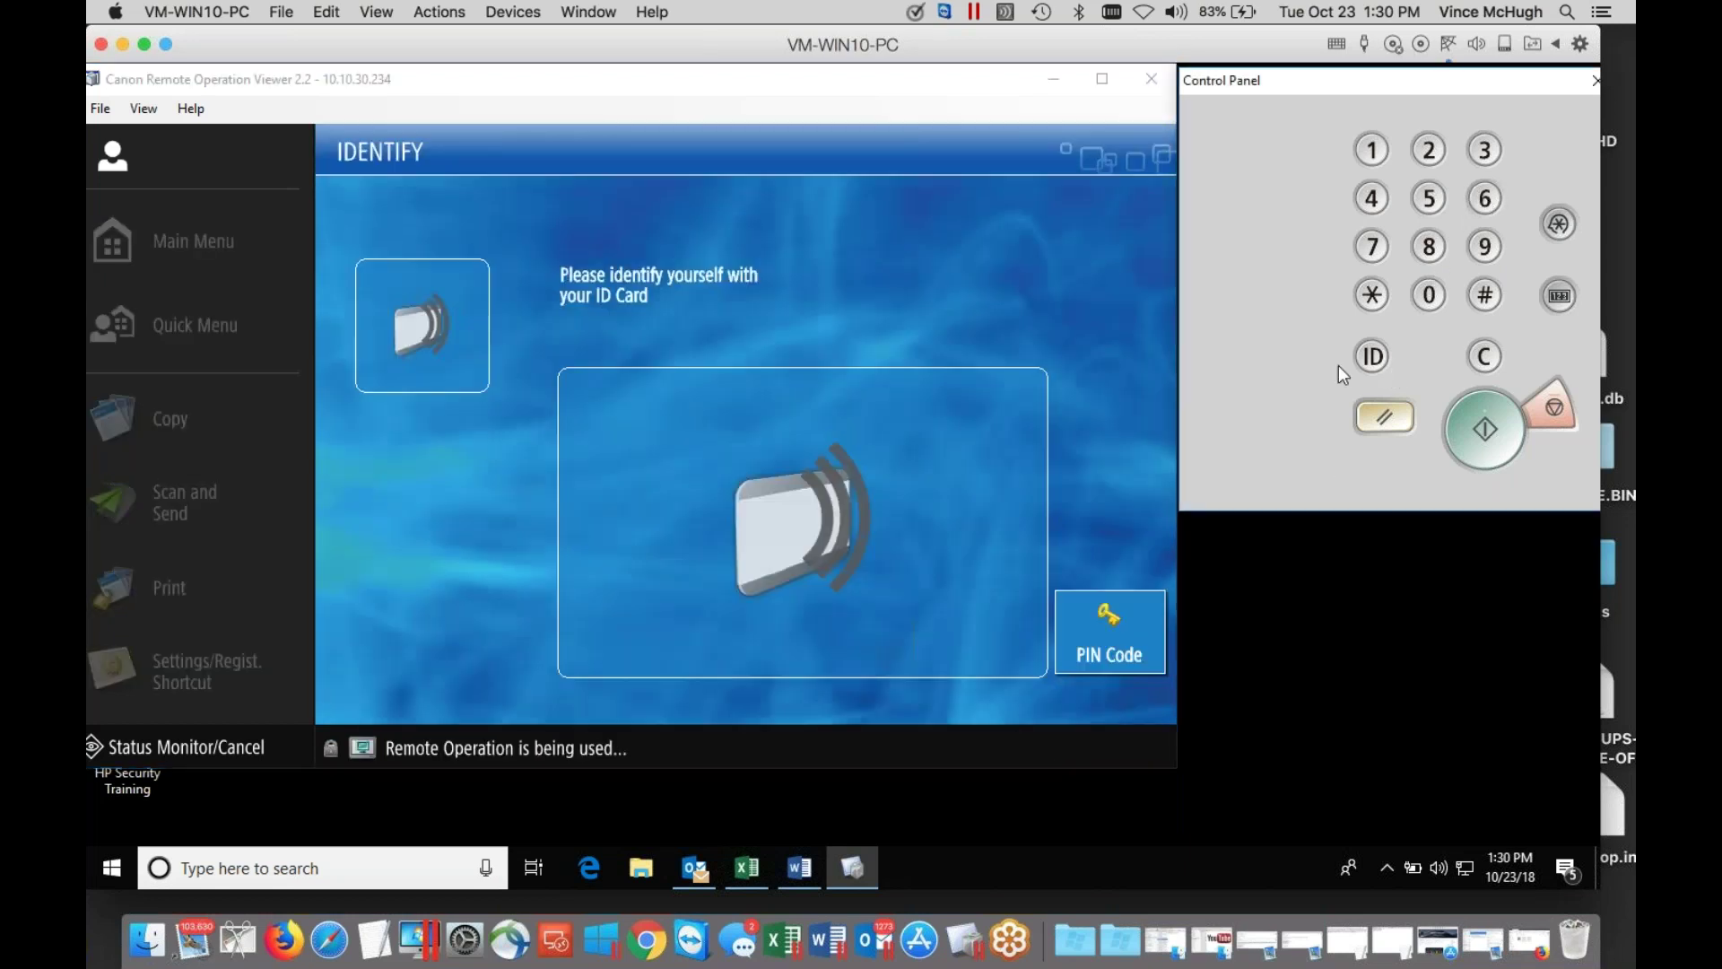
click(1117, 638)
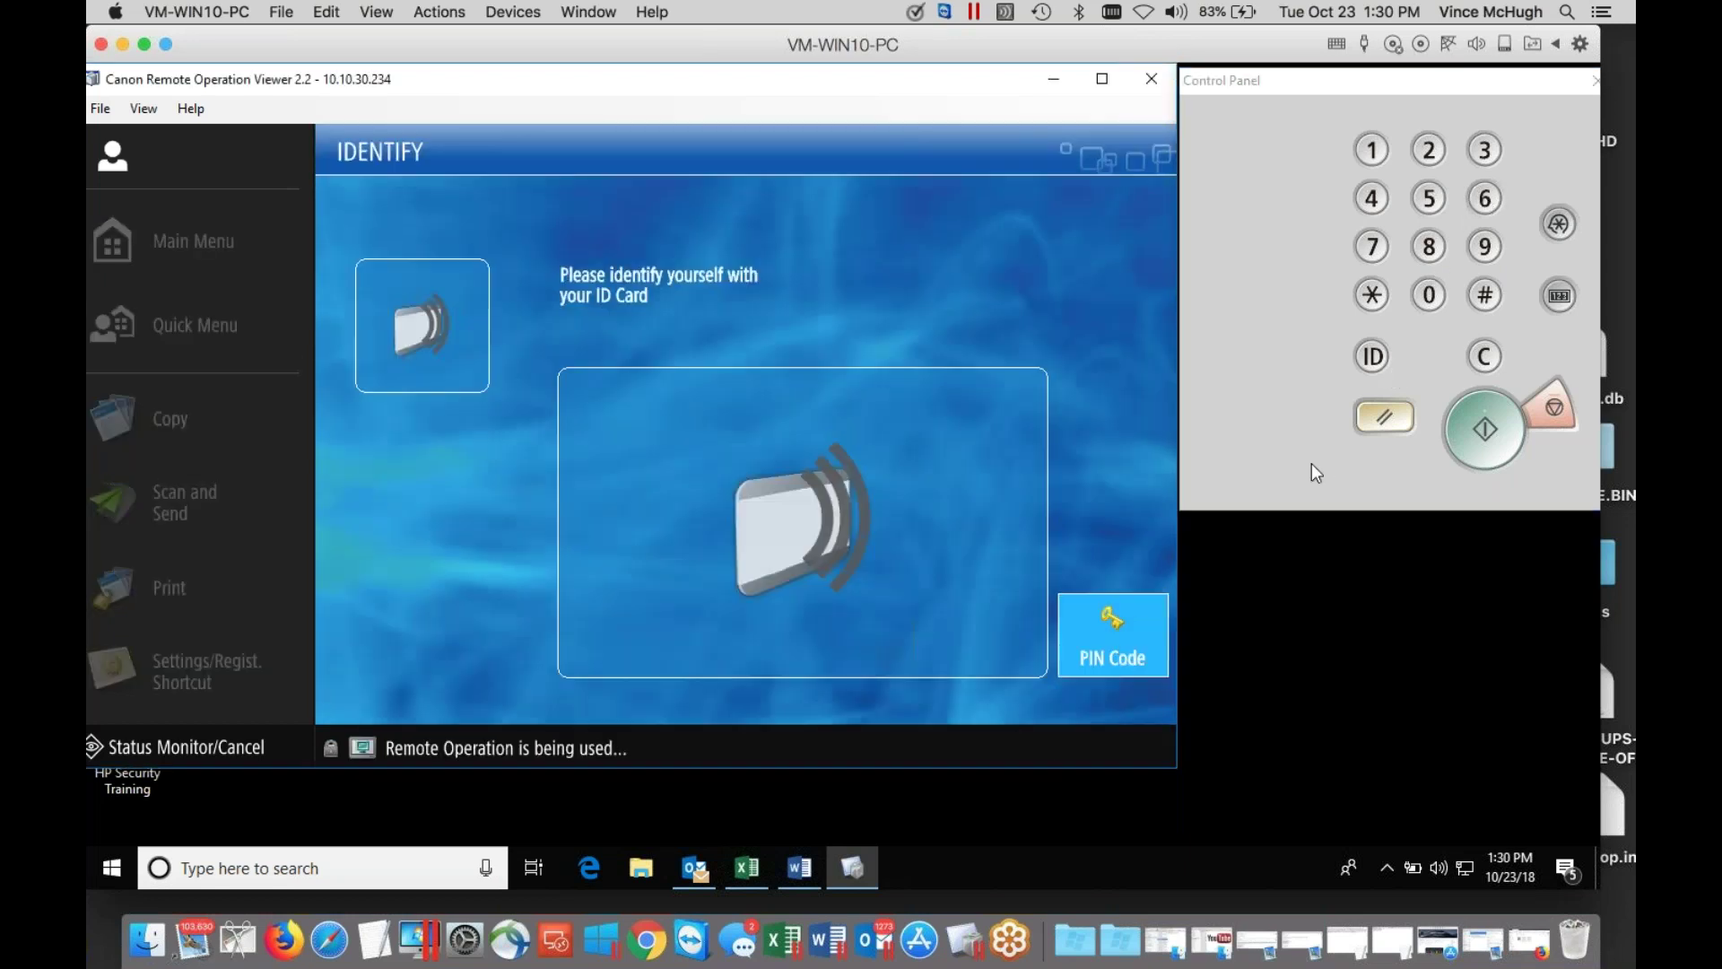
click(1489, 199)
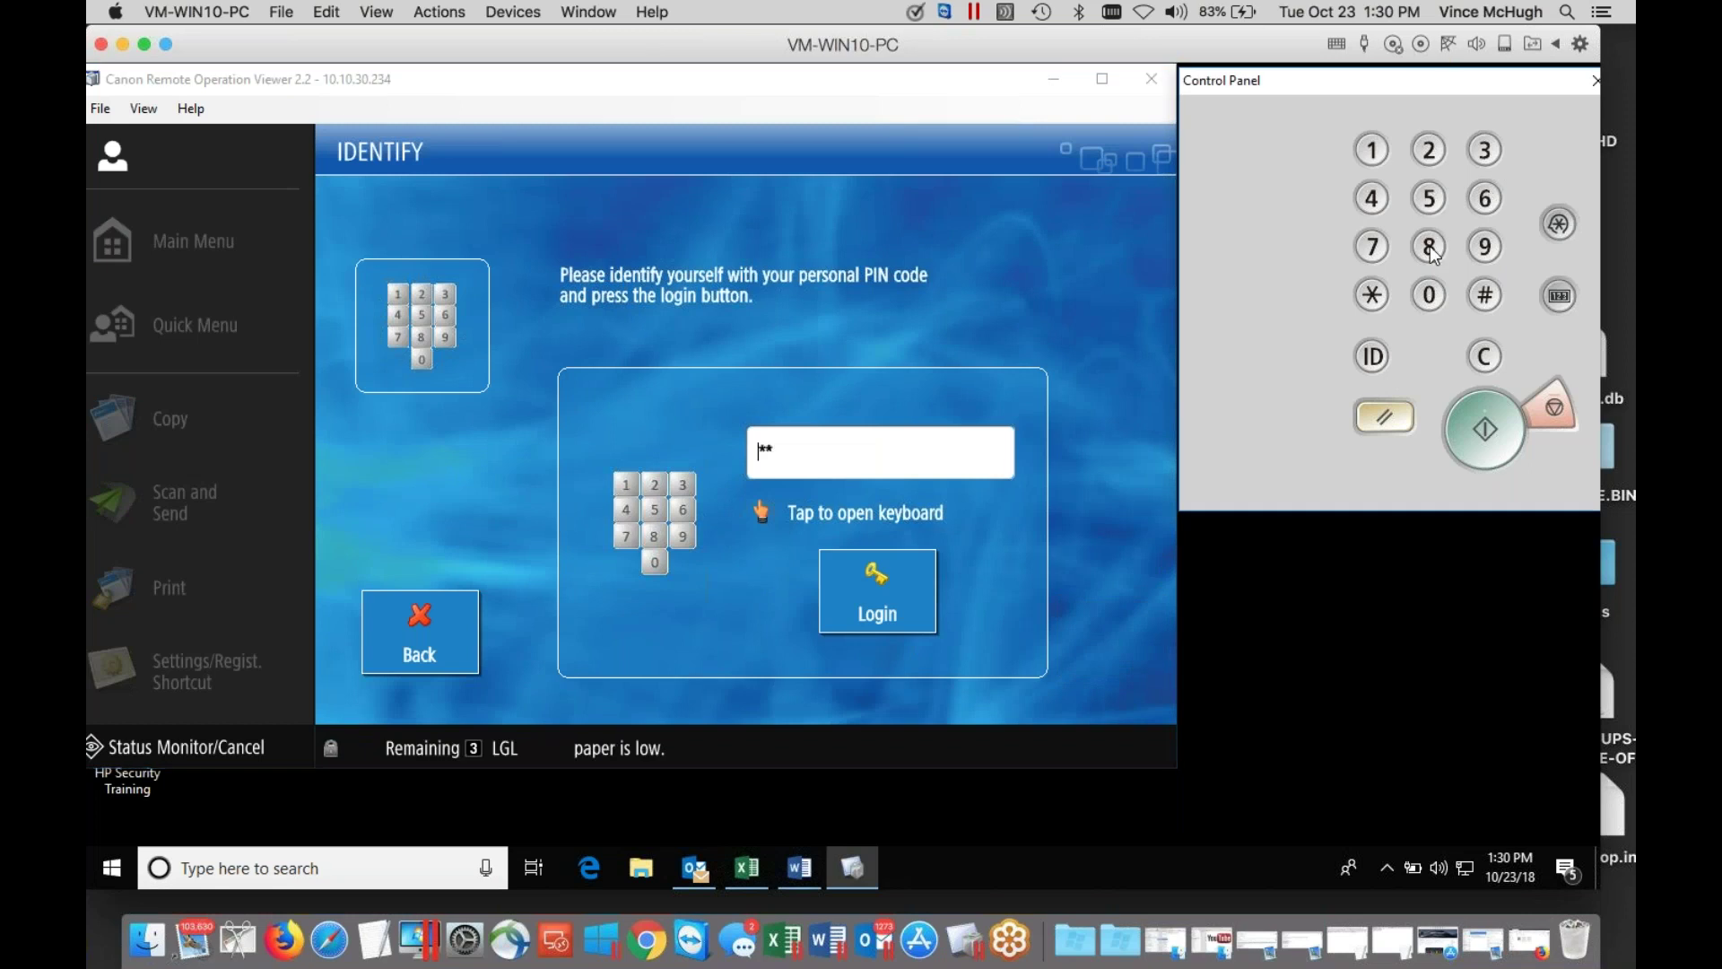
click(1430, 249)
click(854, 603)
click(855, 605)
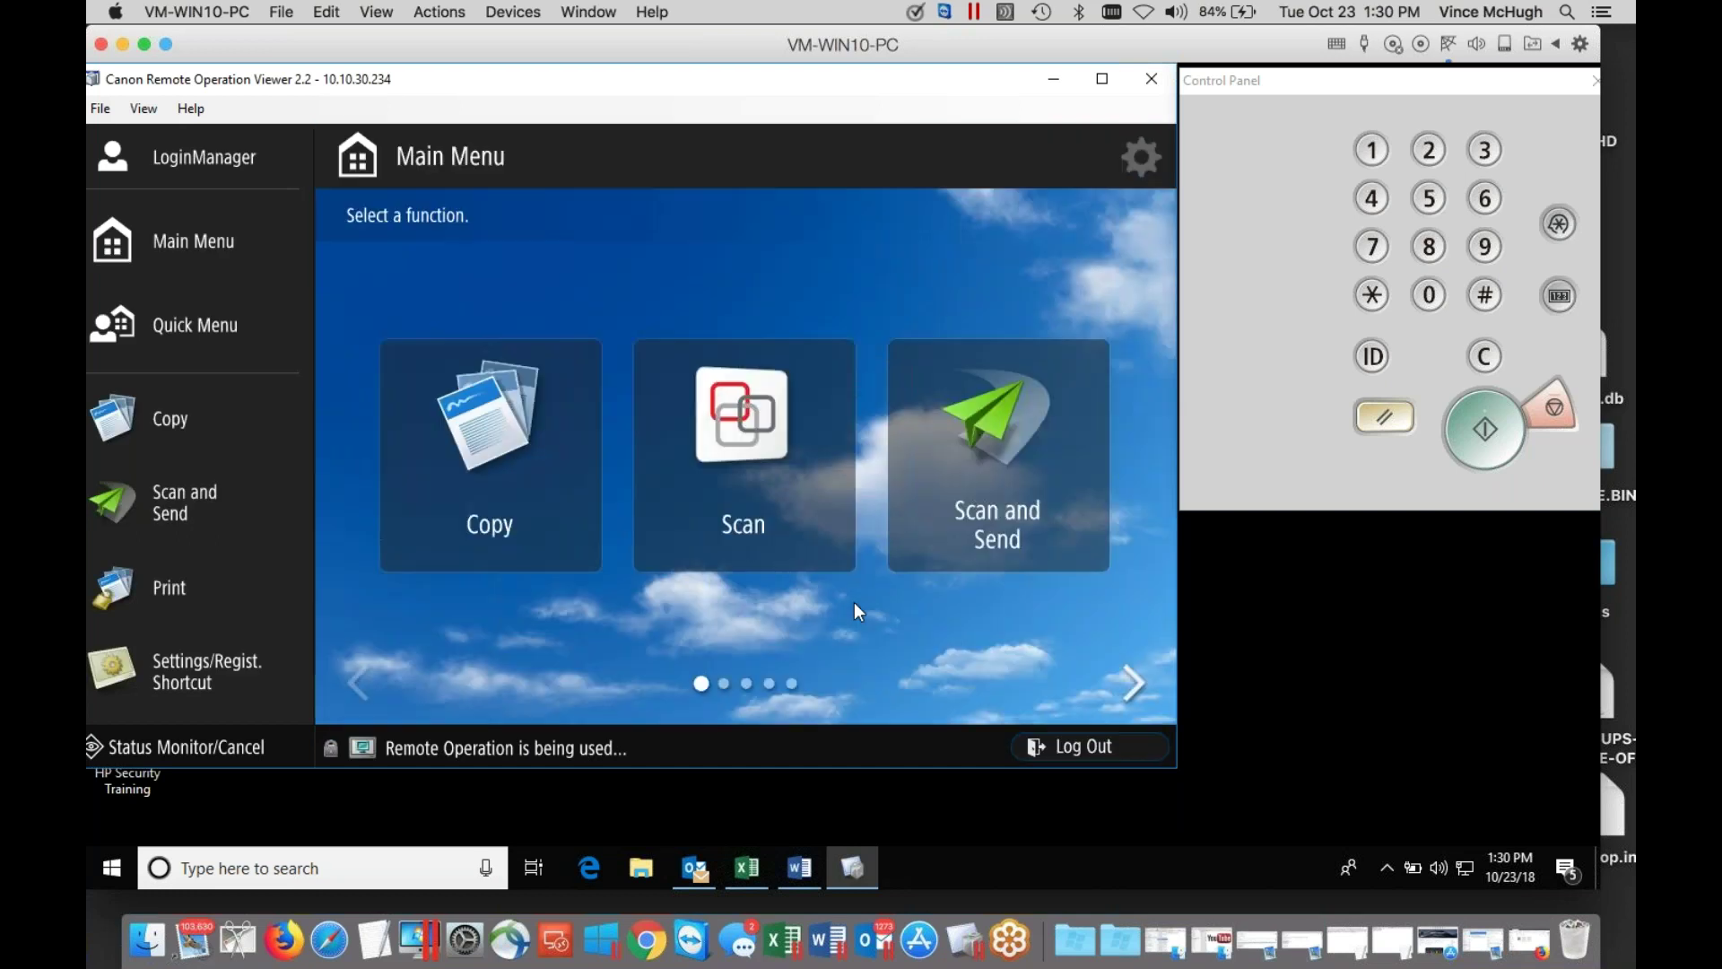
Scan to Google Drive with the original type set to Text, then proceed to folder selection.
click(786, 499)
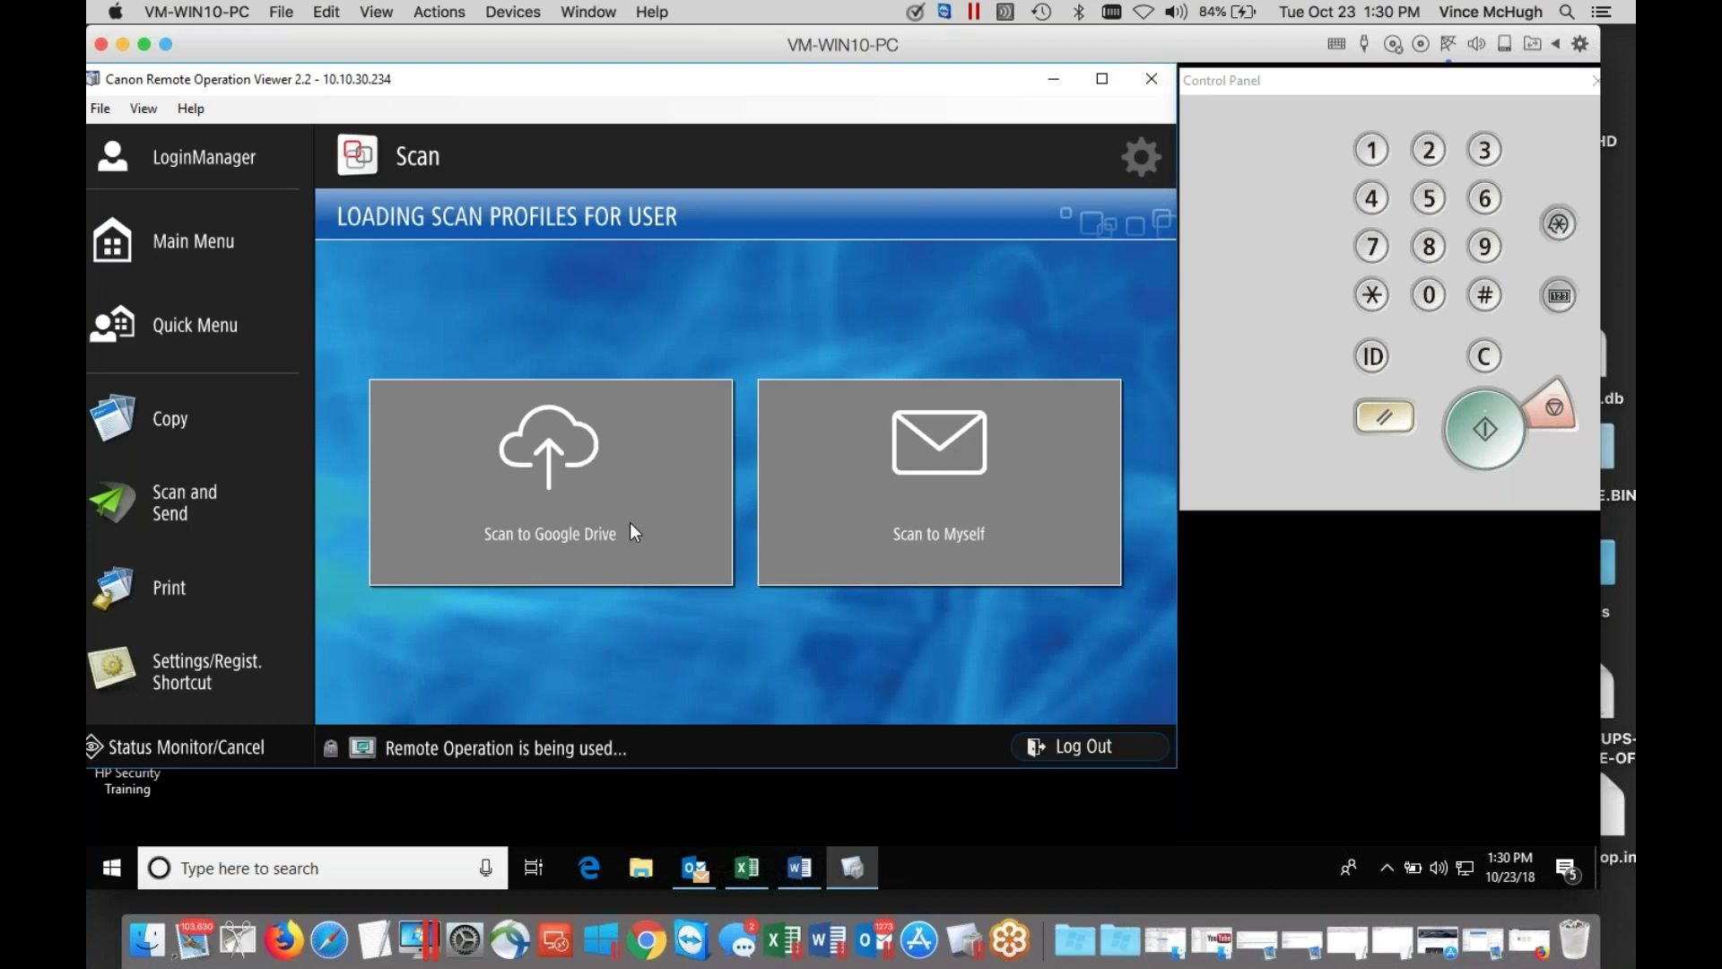
click(599, 493)
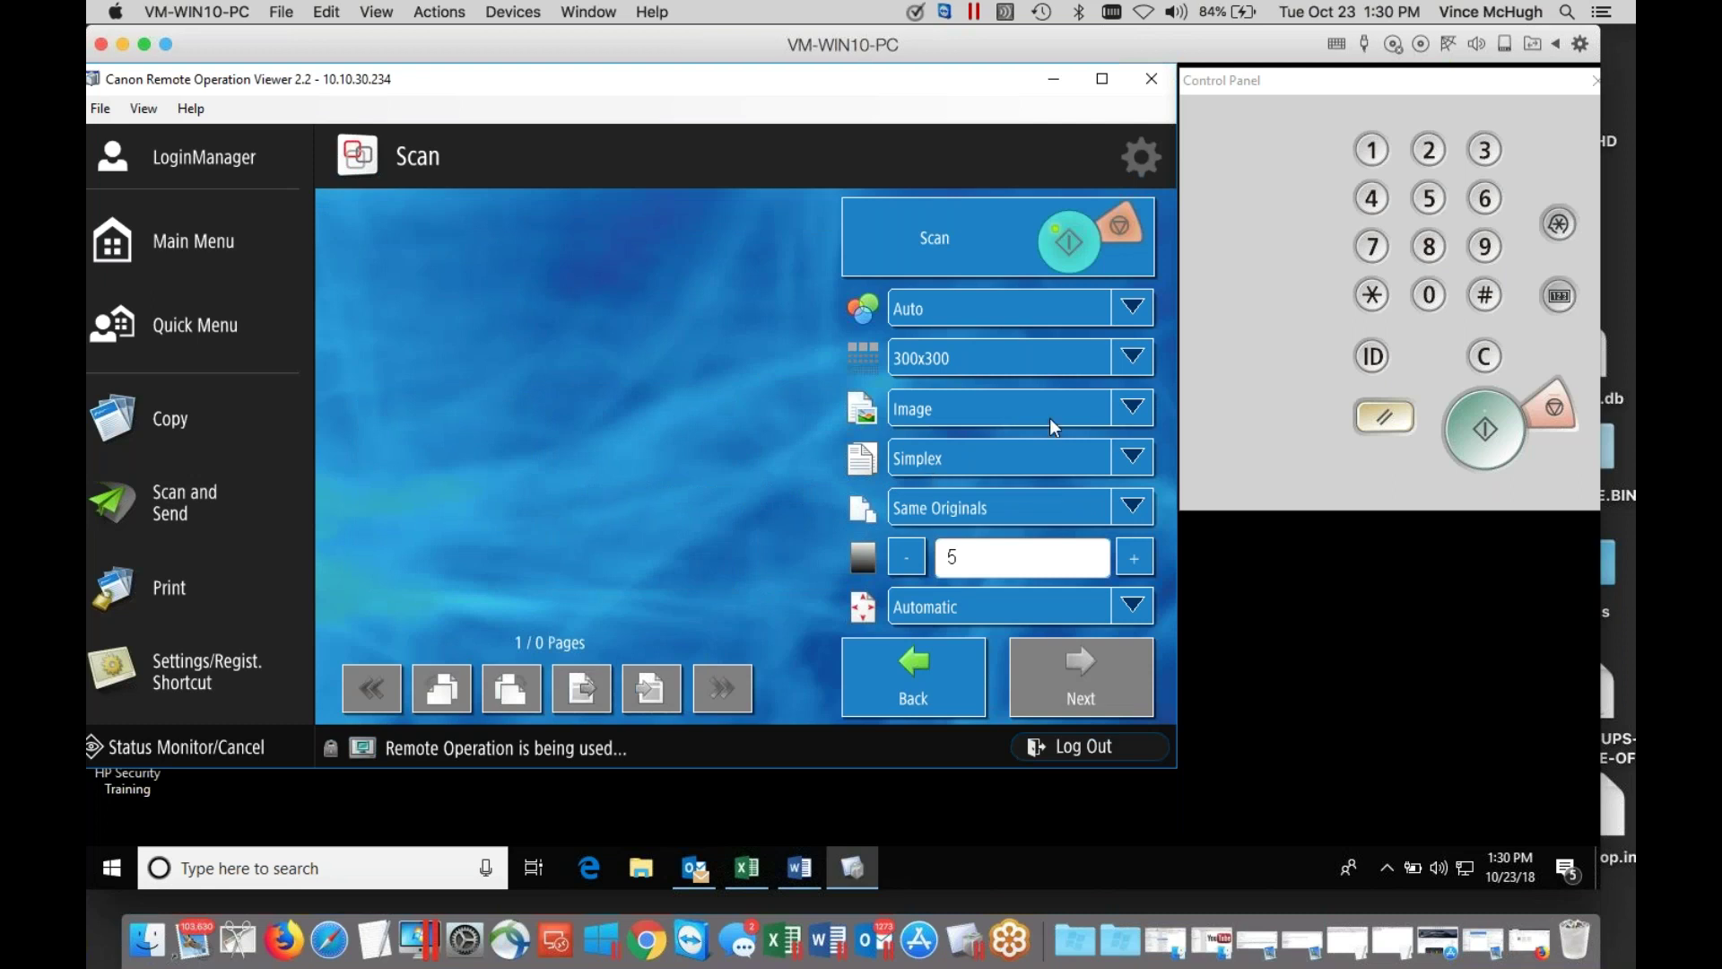
click(1127, 411)
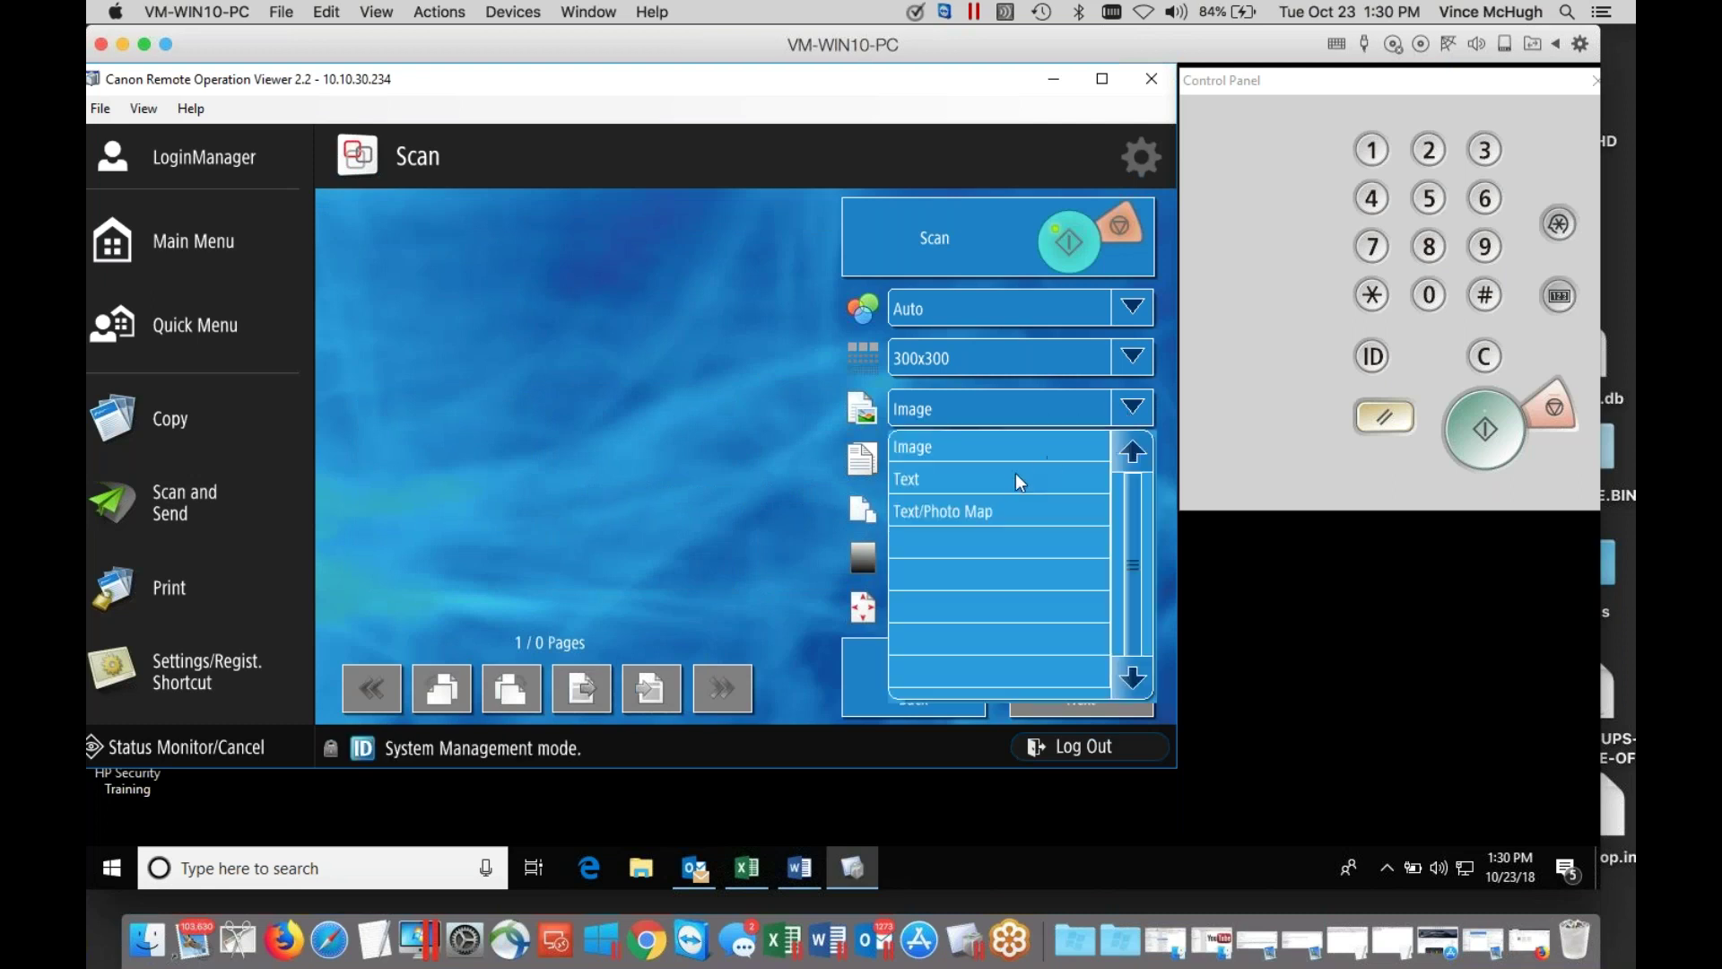
click(1008, 479)
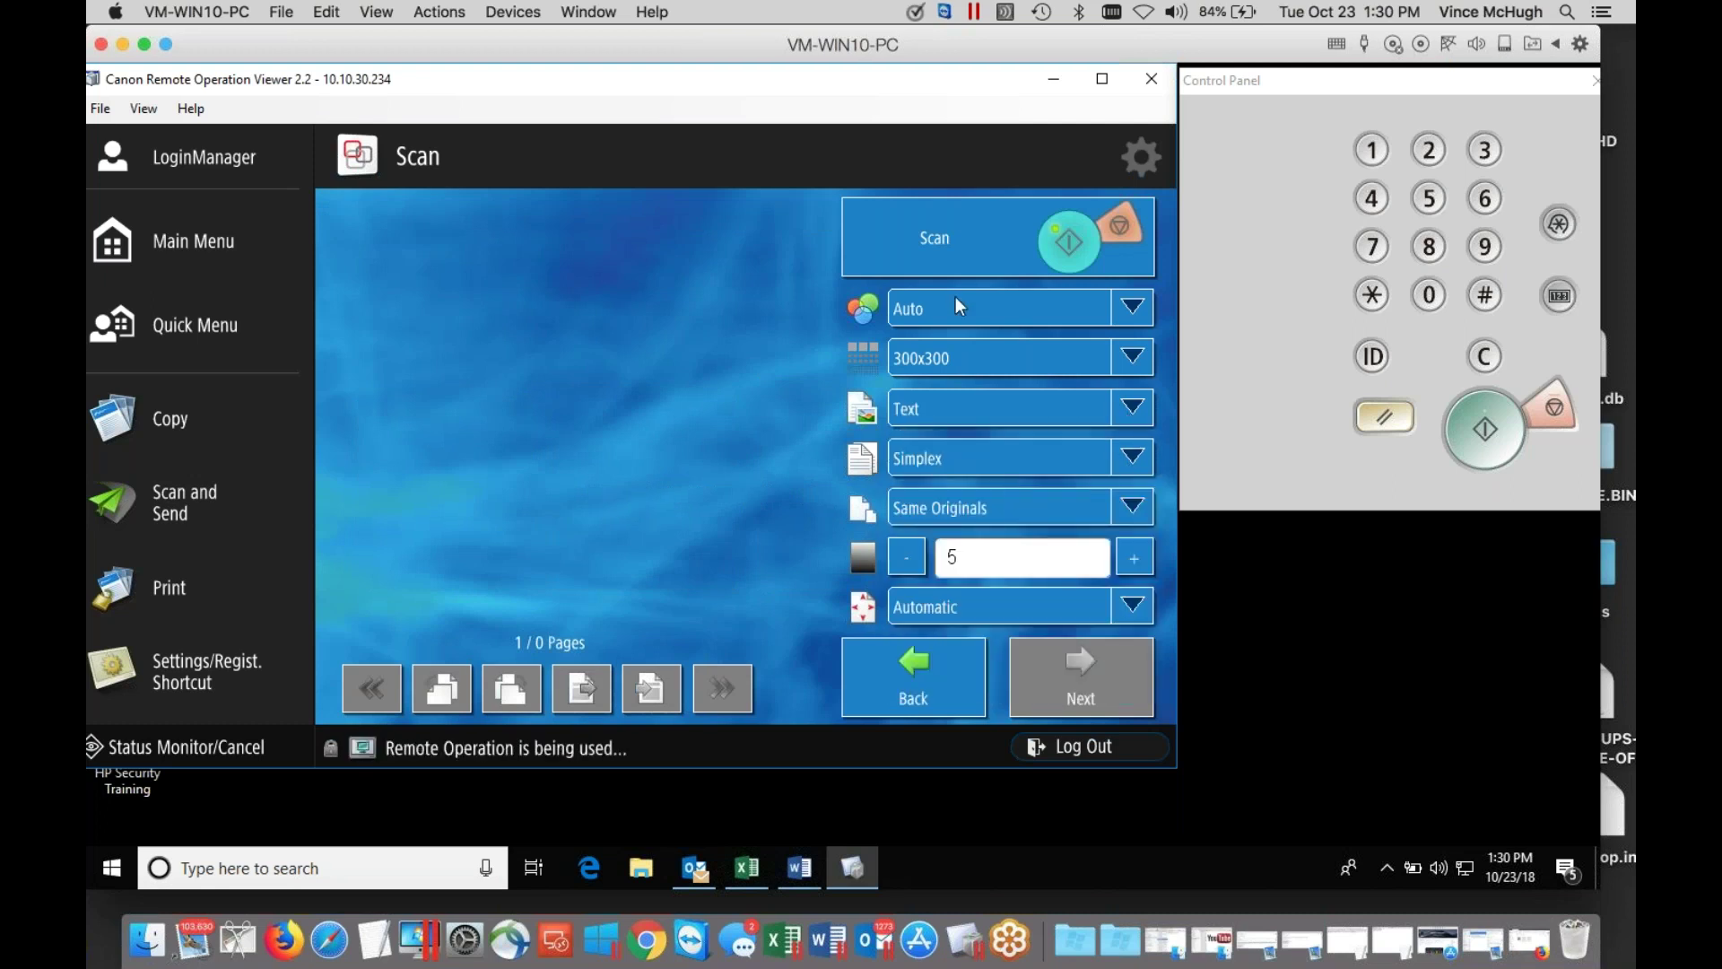
click(952, 248)
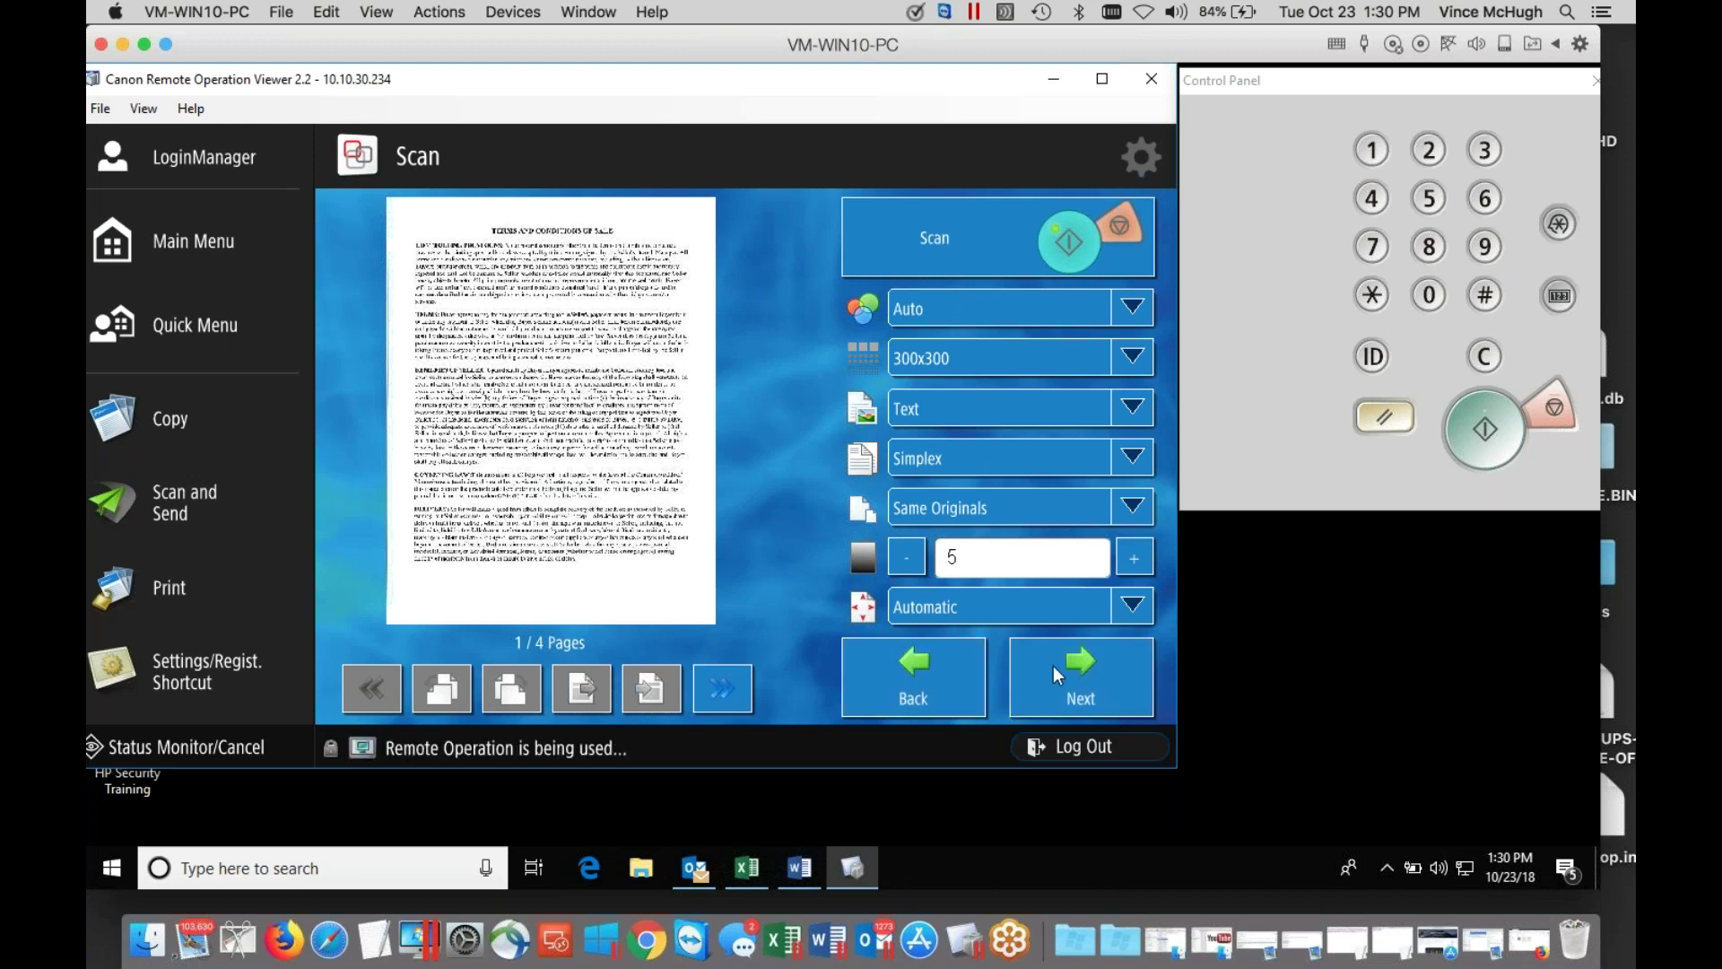
click(1053, 666)
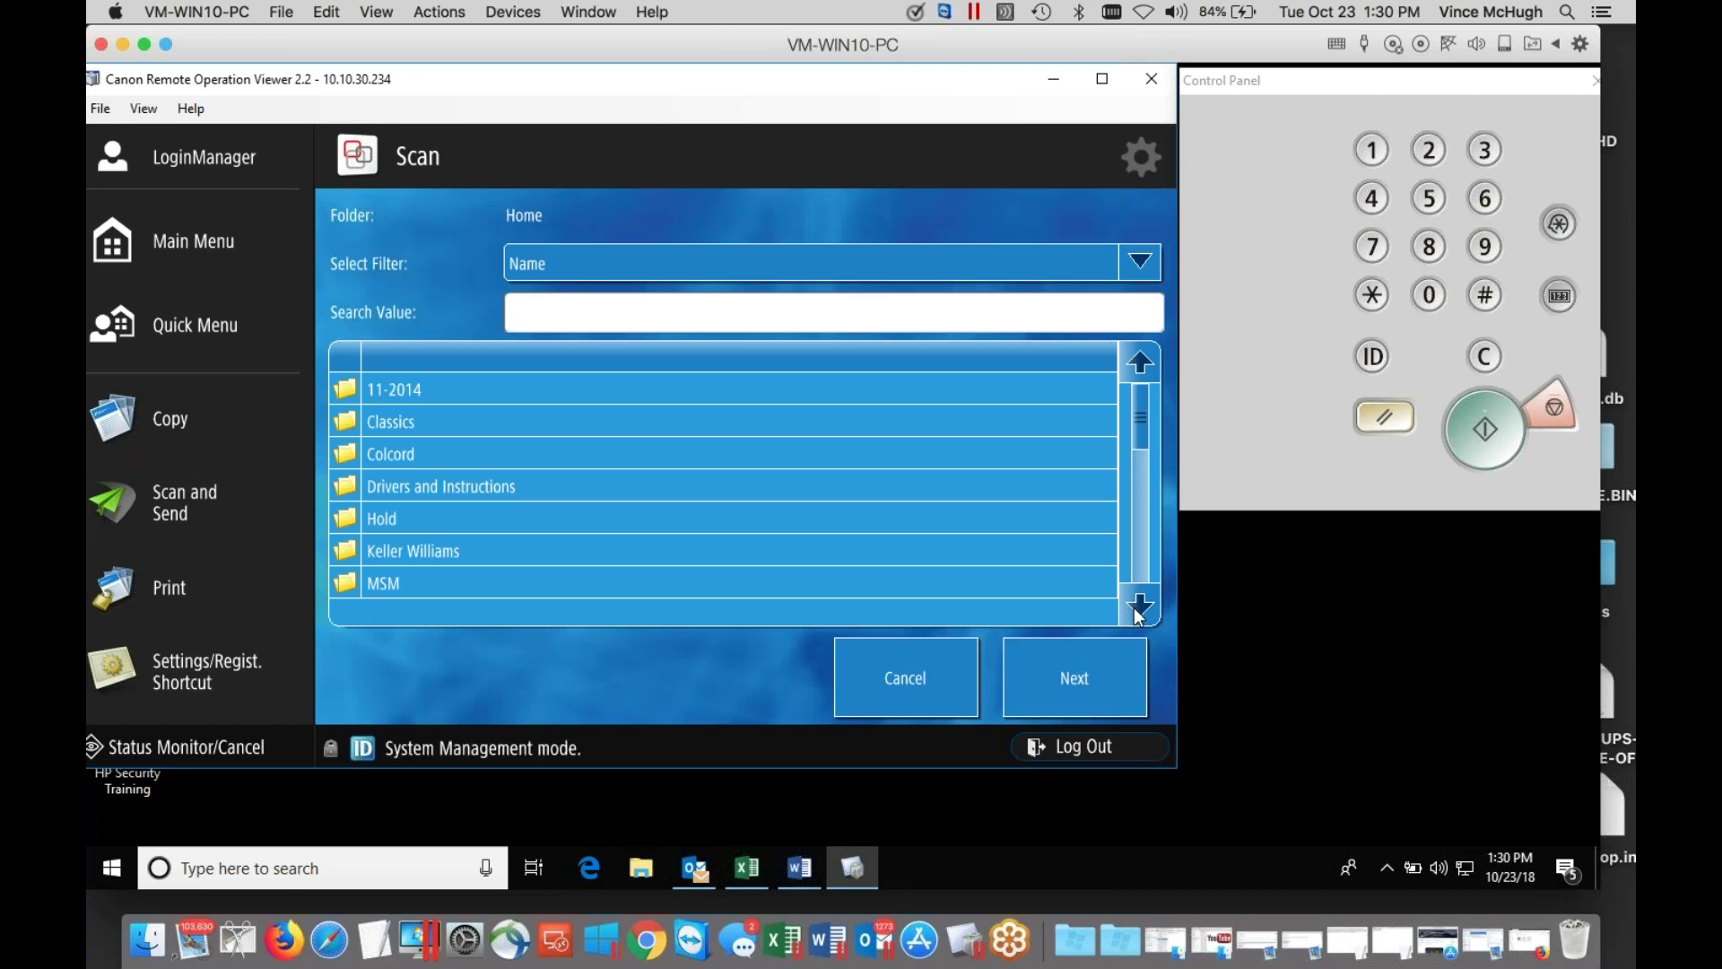
Choose MyScans > Sales as the scan's destination folder.
click(1137, 604)
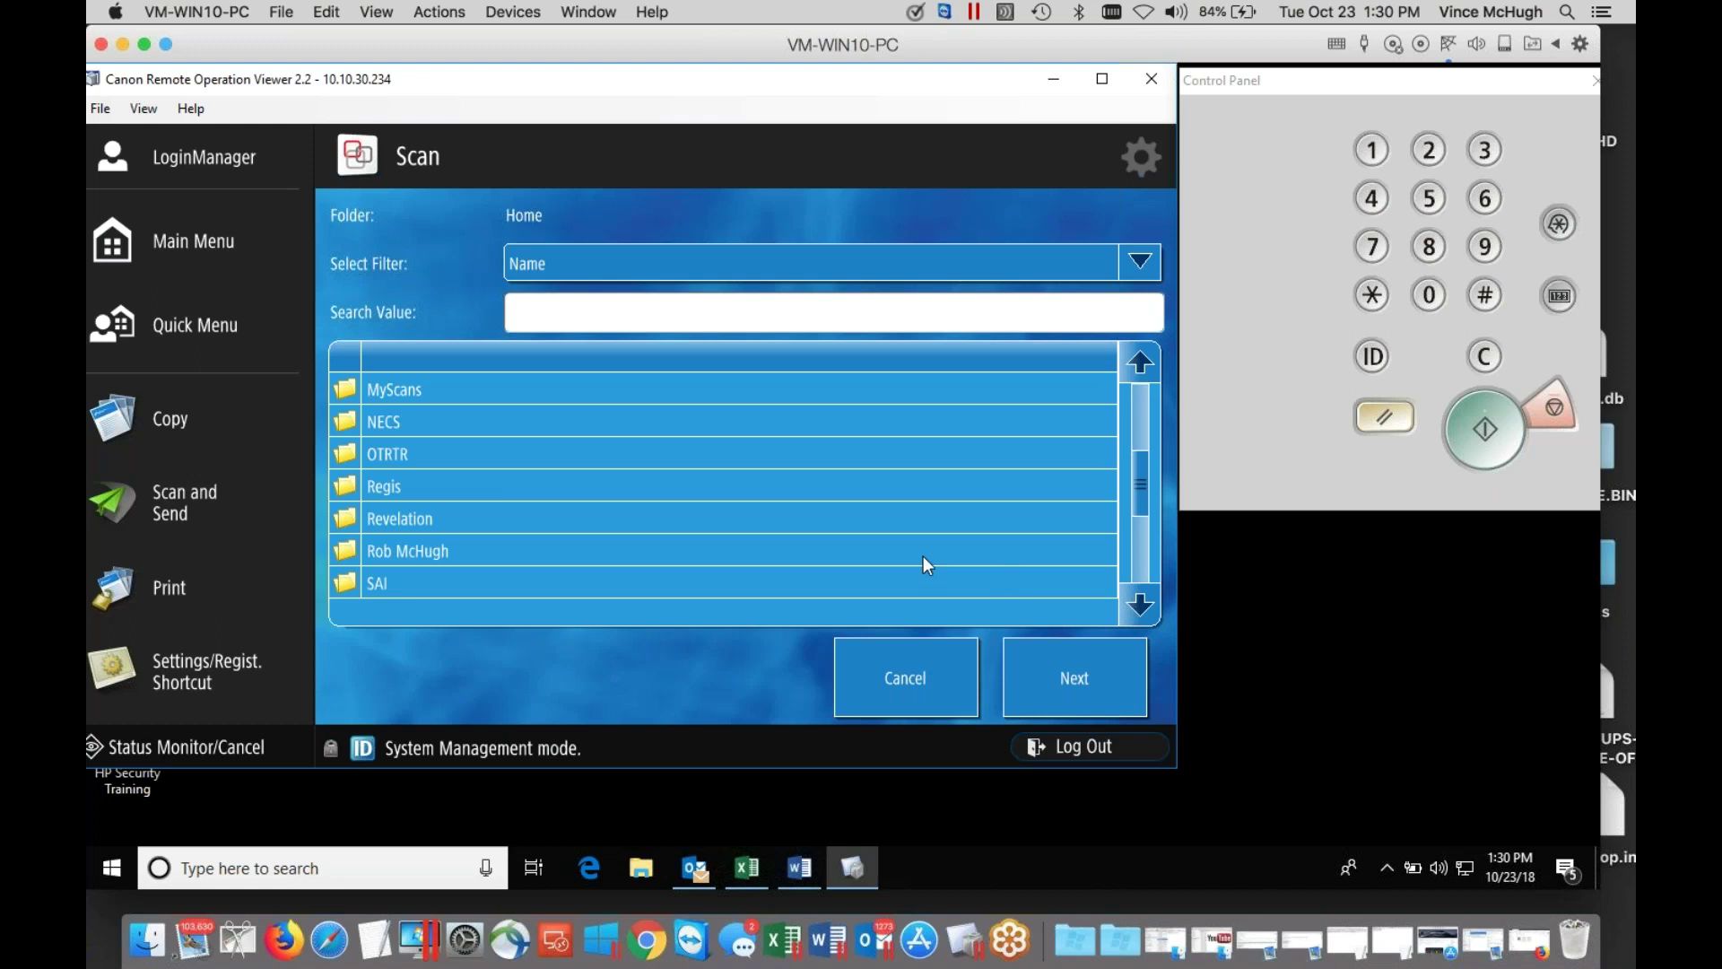
click(402, 391)
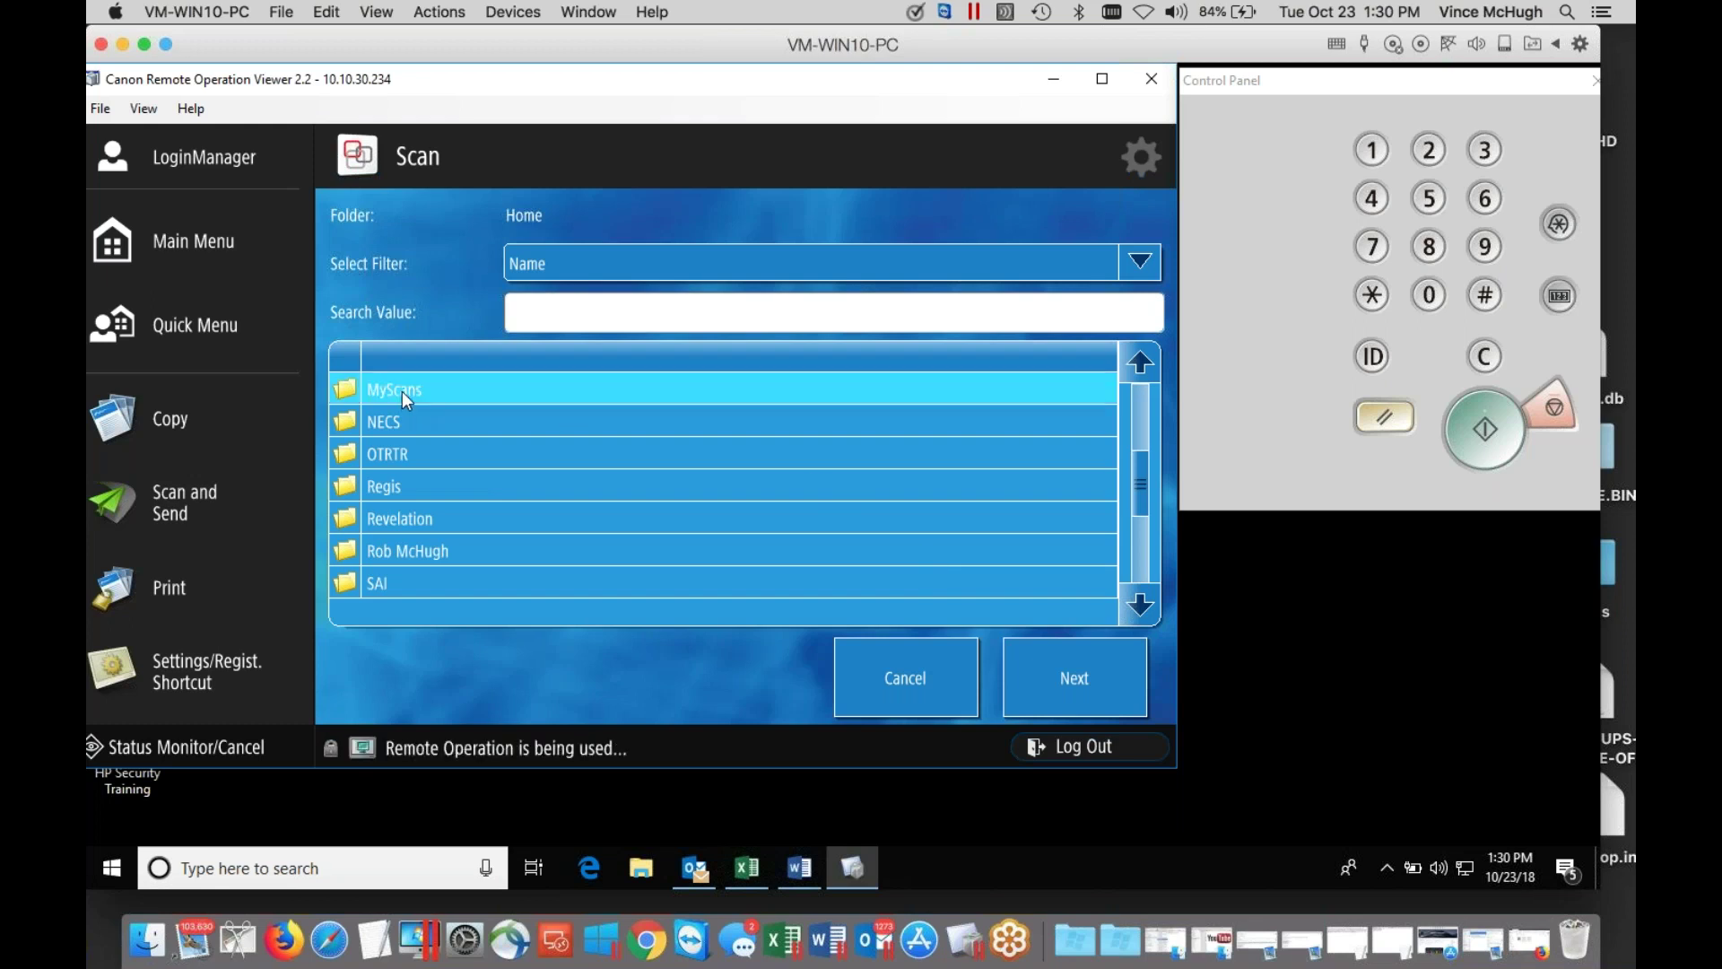
click(401, 391)
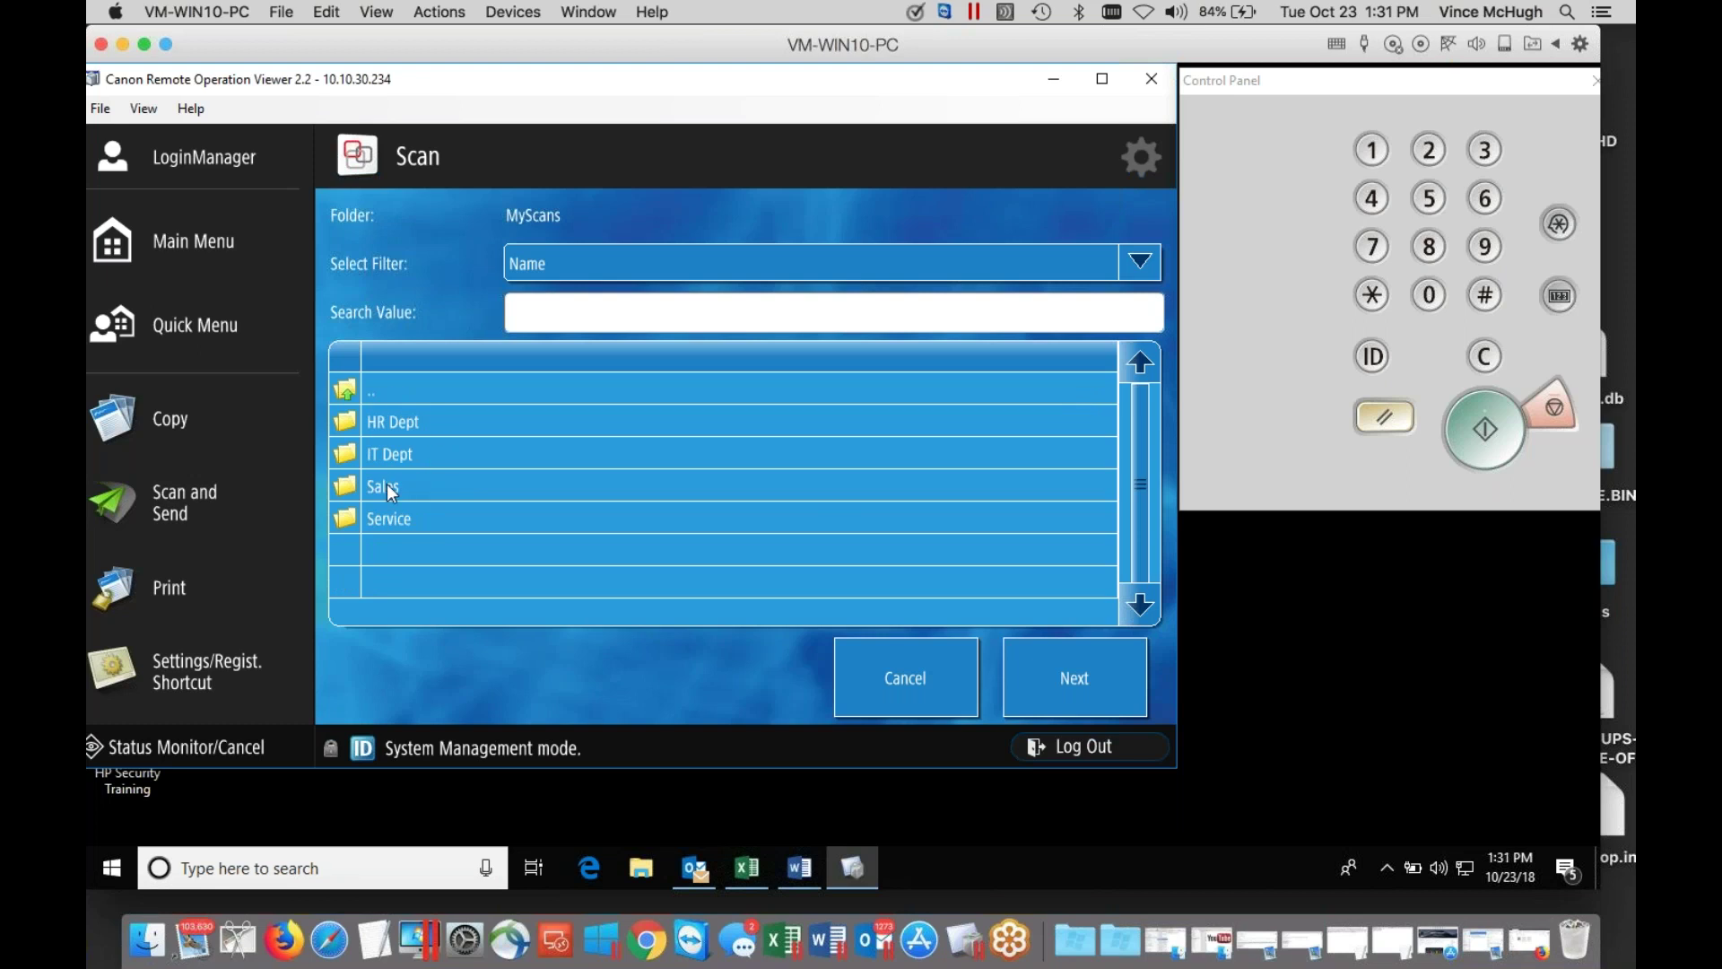
click(386, 483)
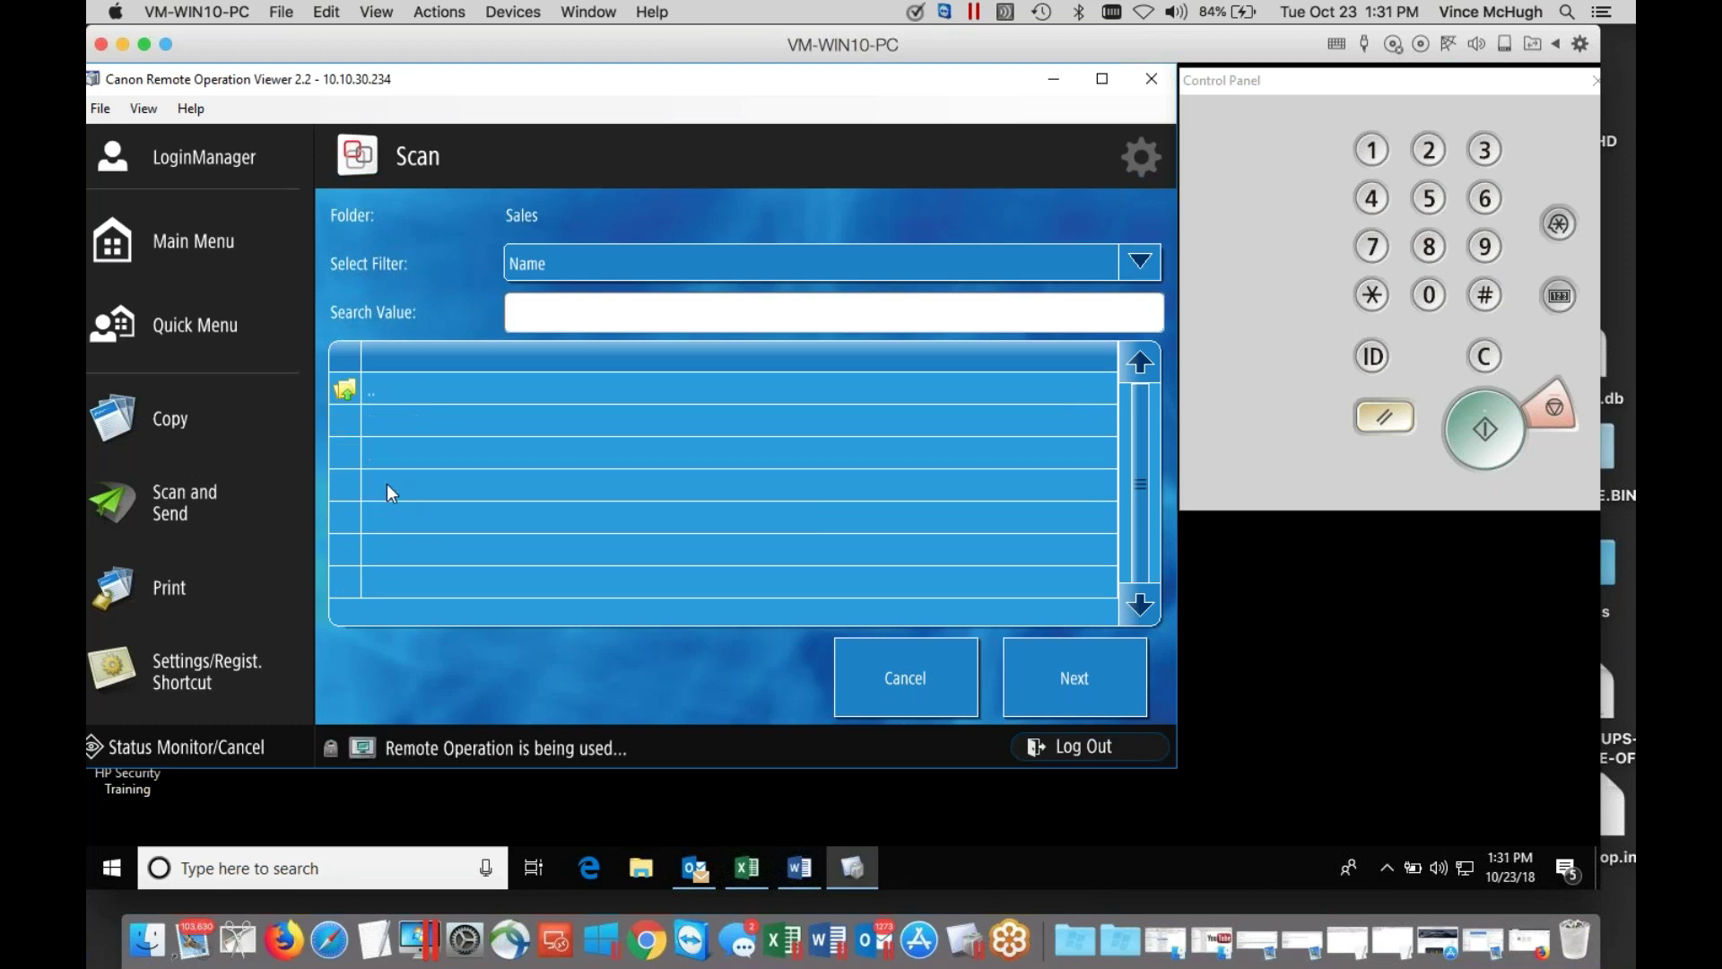
click(1088, 665)
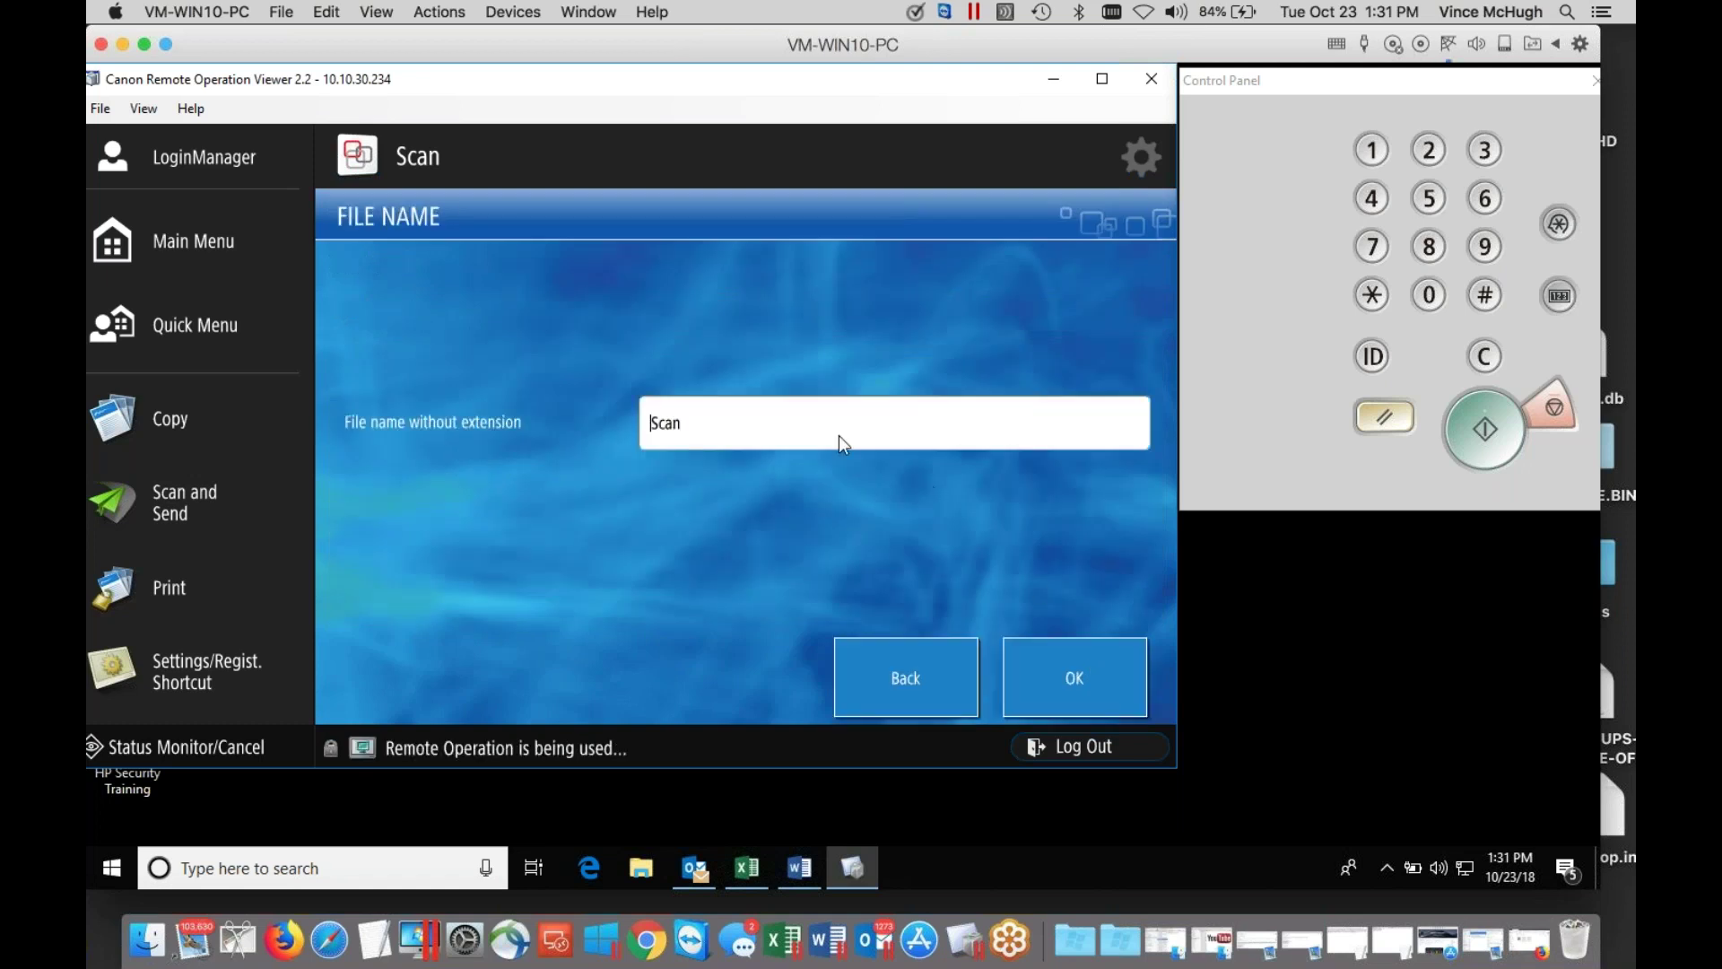
Name the file Scan-test9999, send the scan, and log out of the printer.
click(788, 418)
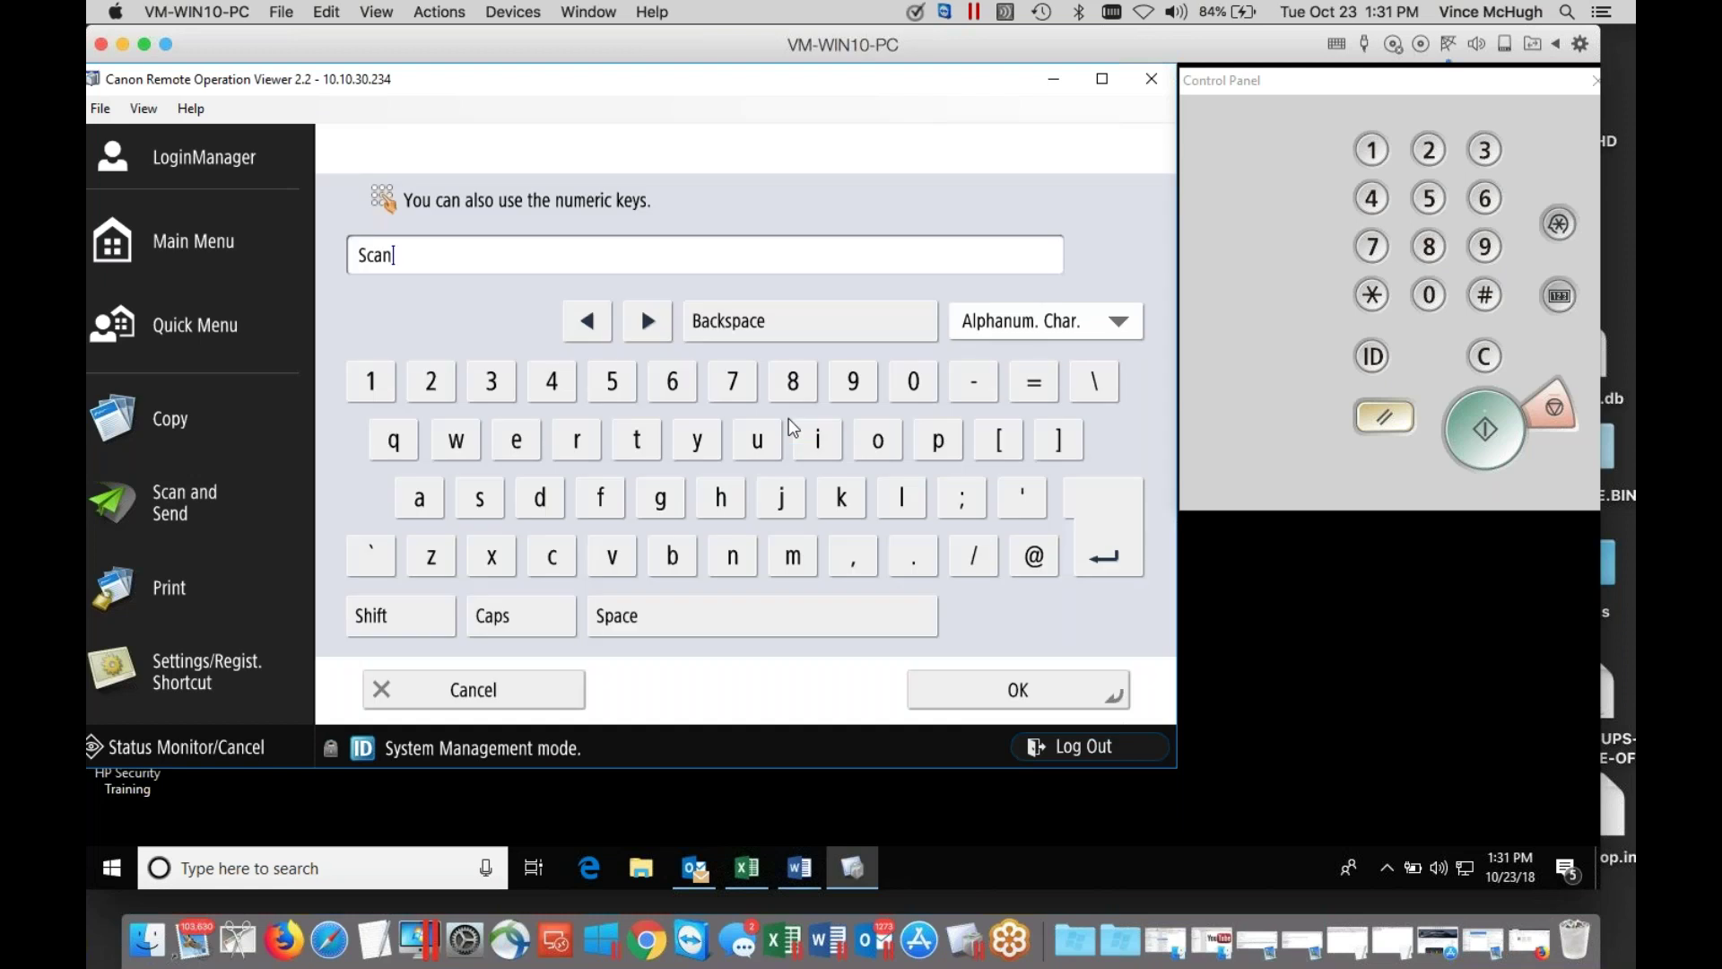
text(-test9999)
click(1019, 690)
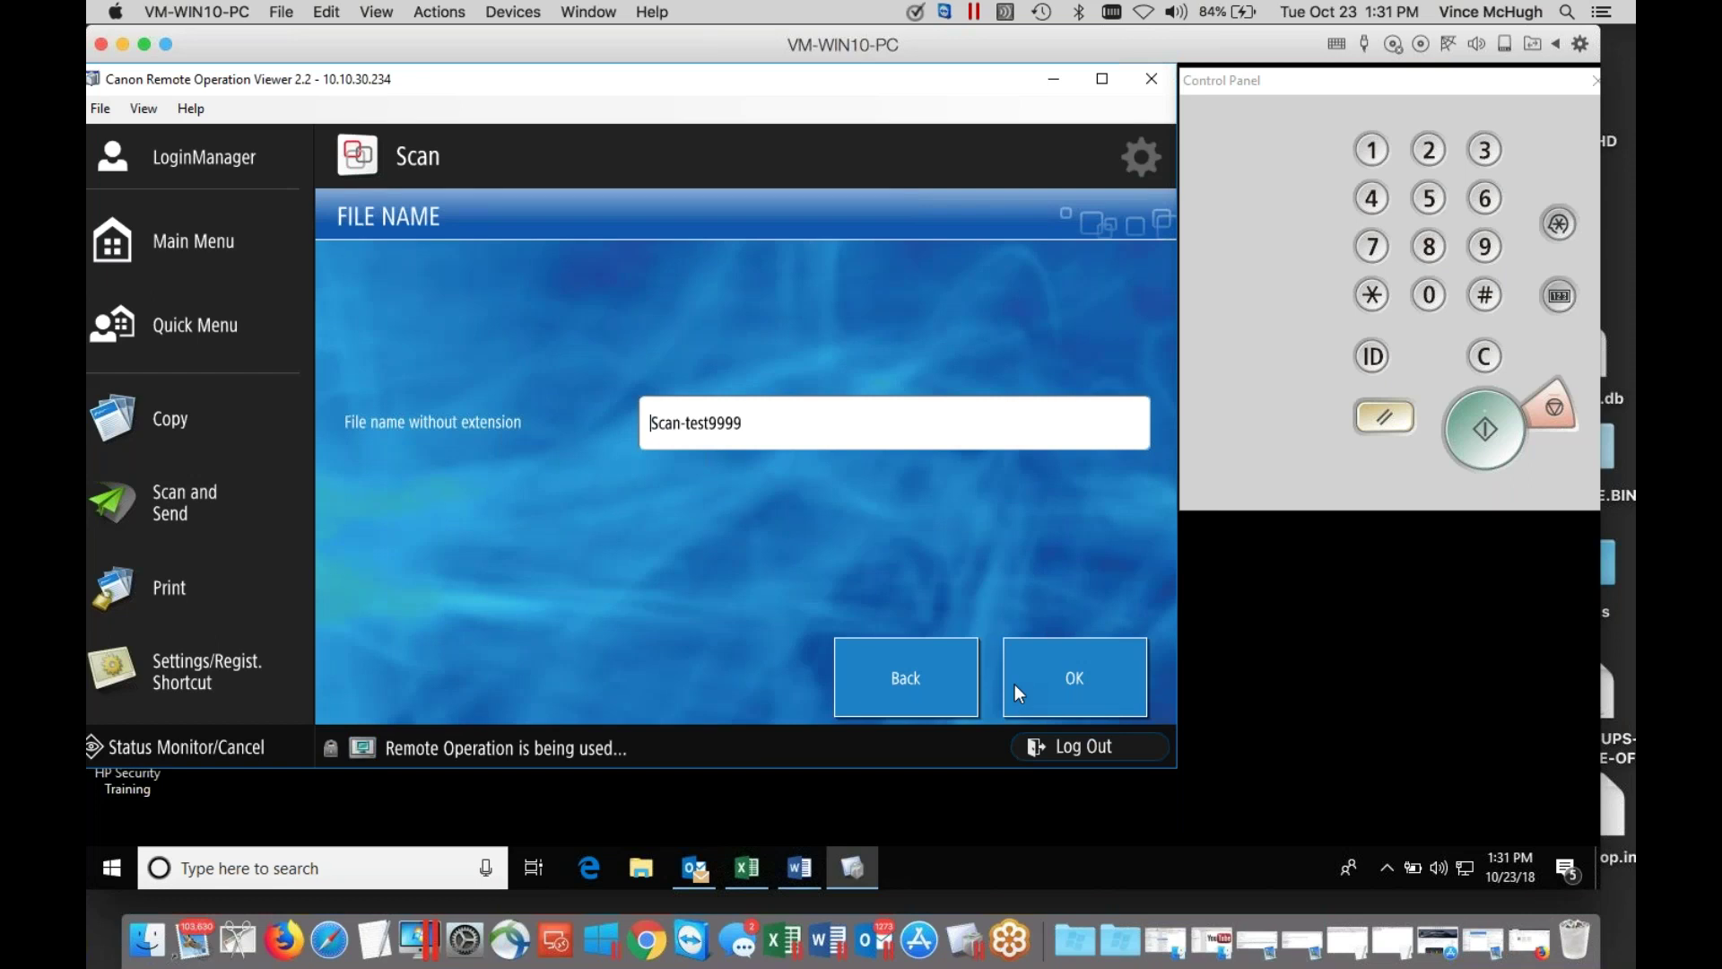
click(1051, 685)
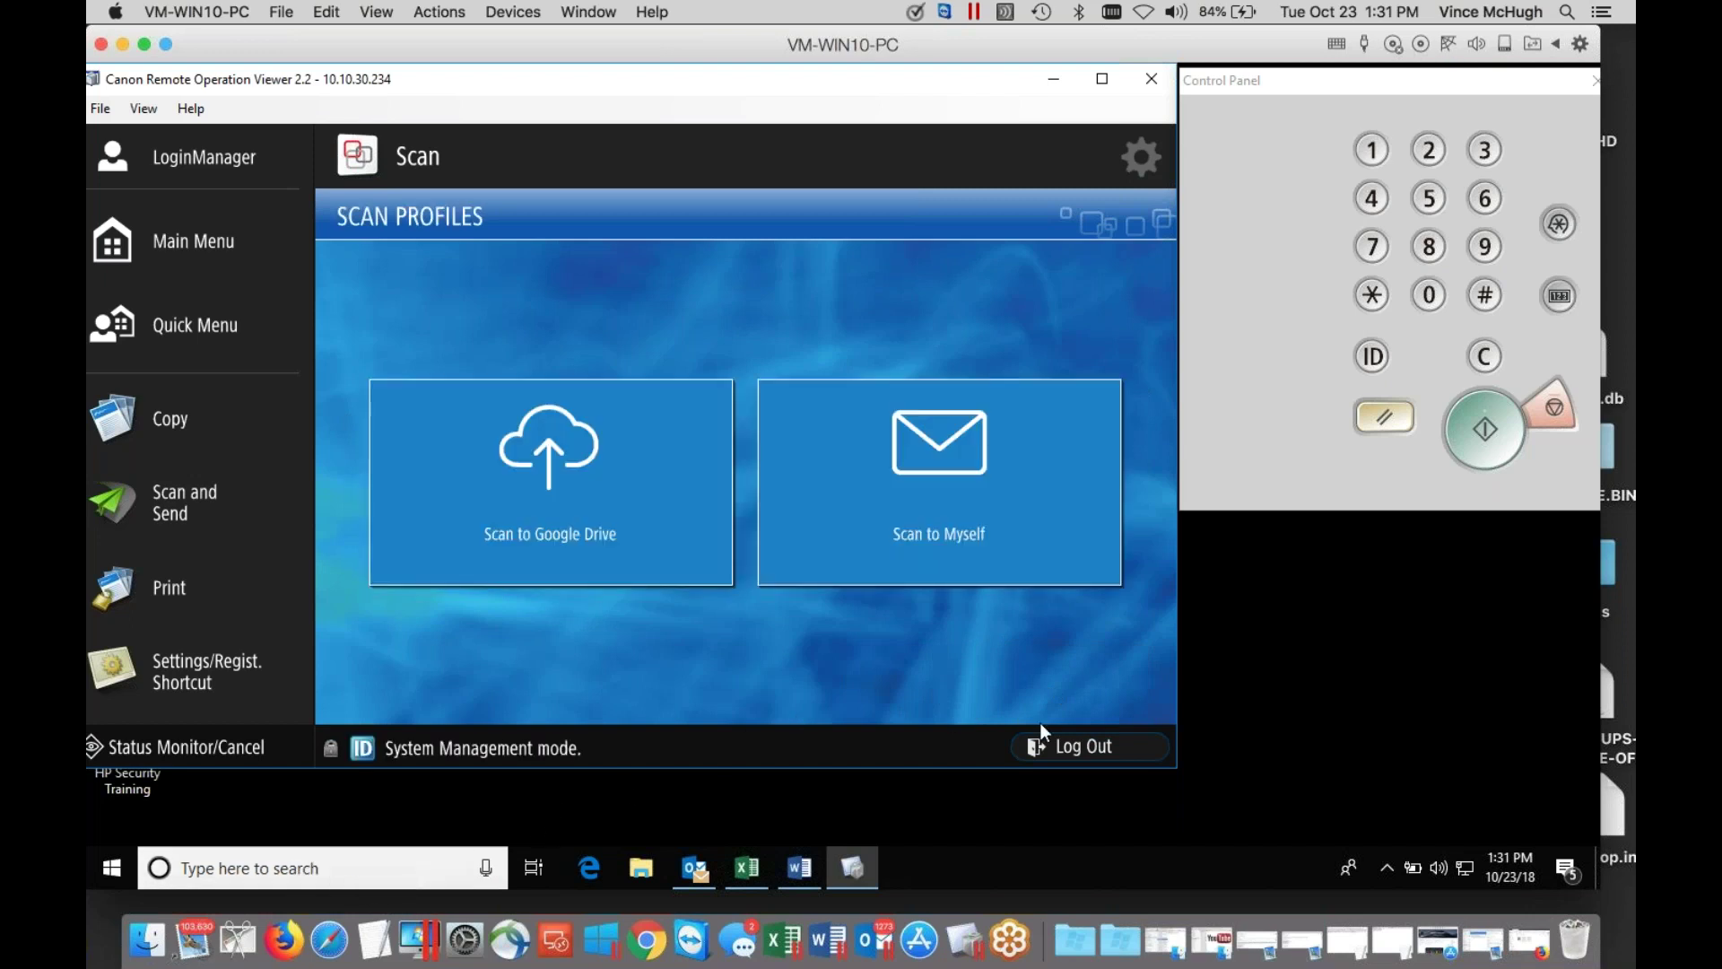
click(1065, 744)
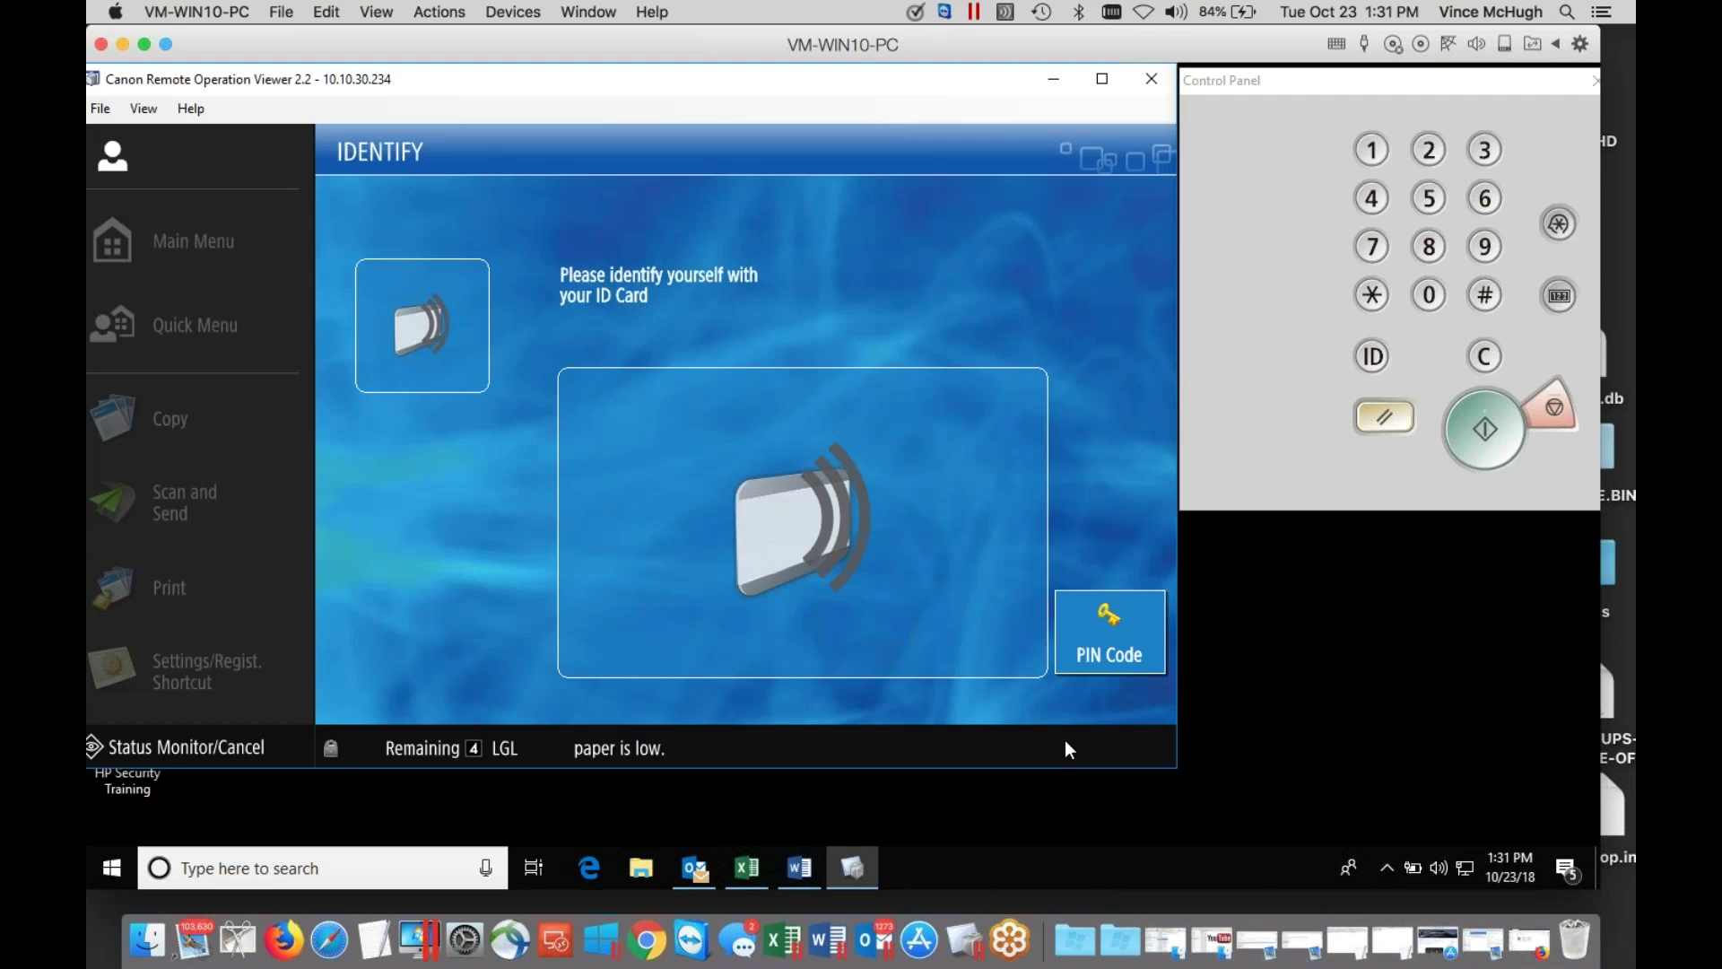
click(280, 942)
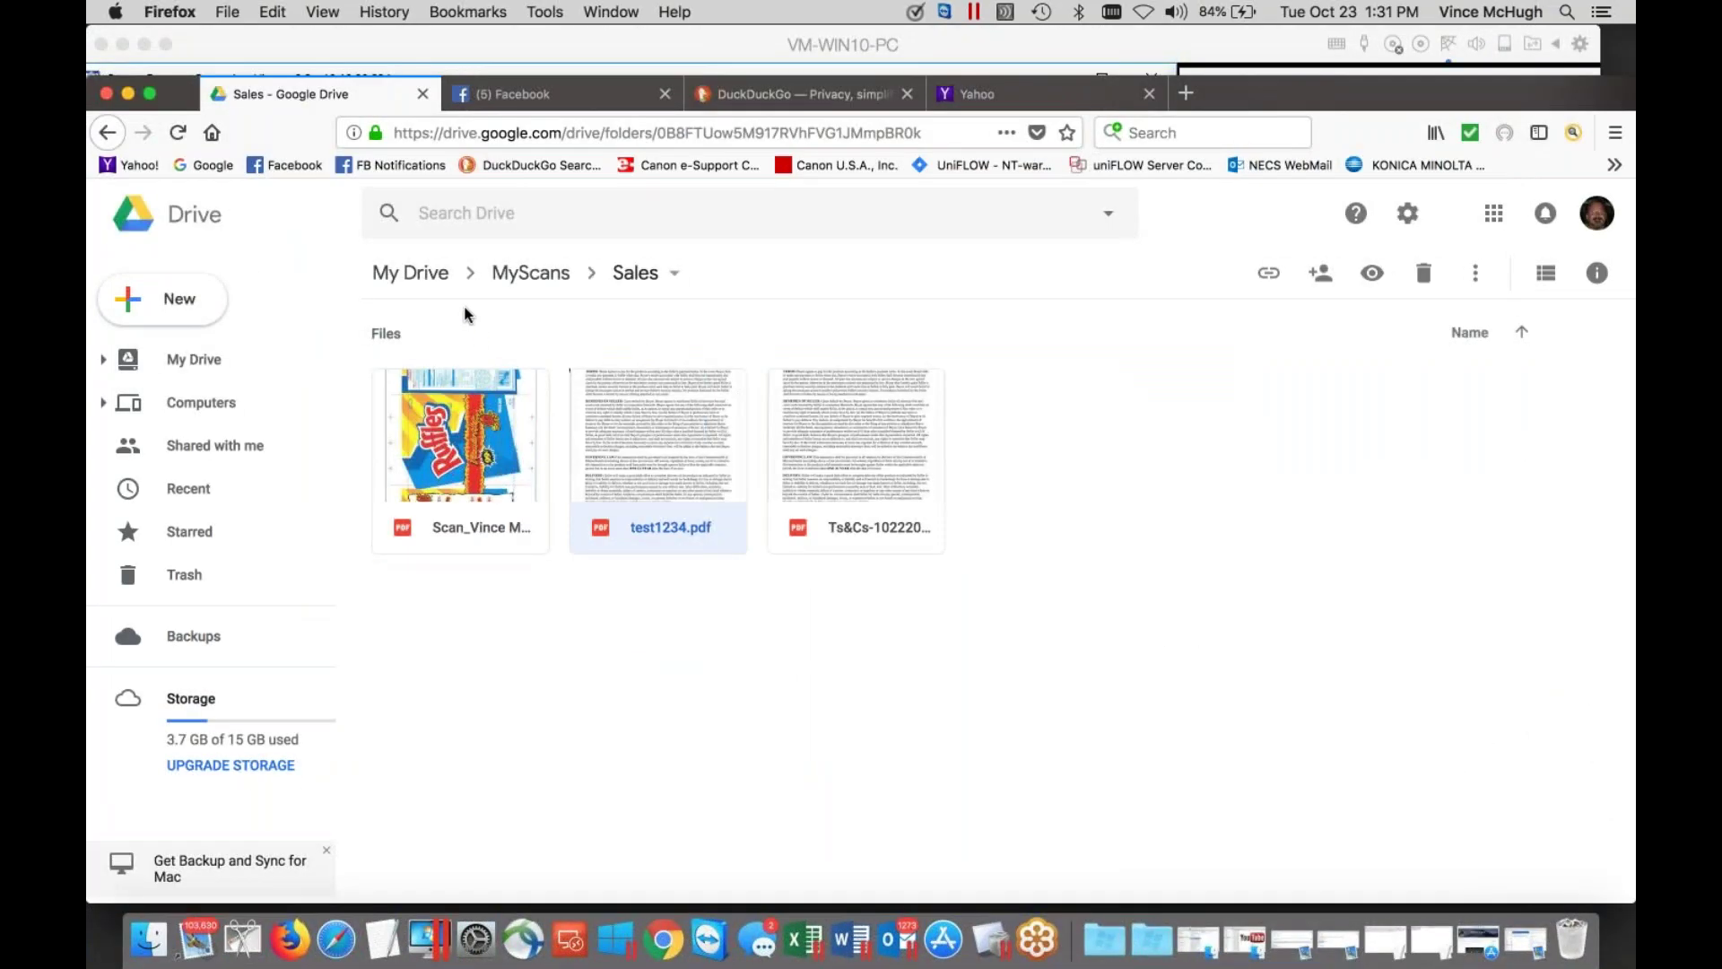
Open My Drive > MyScans > Sales, reload, and select the new Scan-test9999.pdf.
click(429, 284)
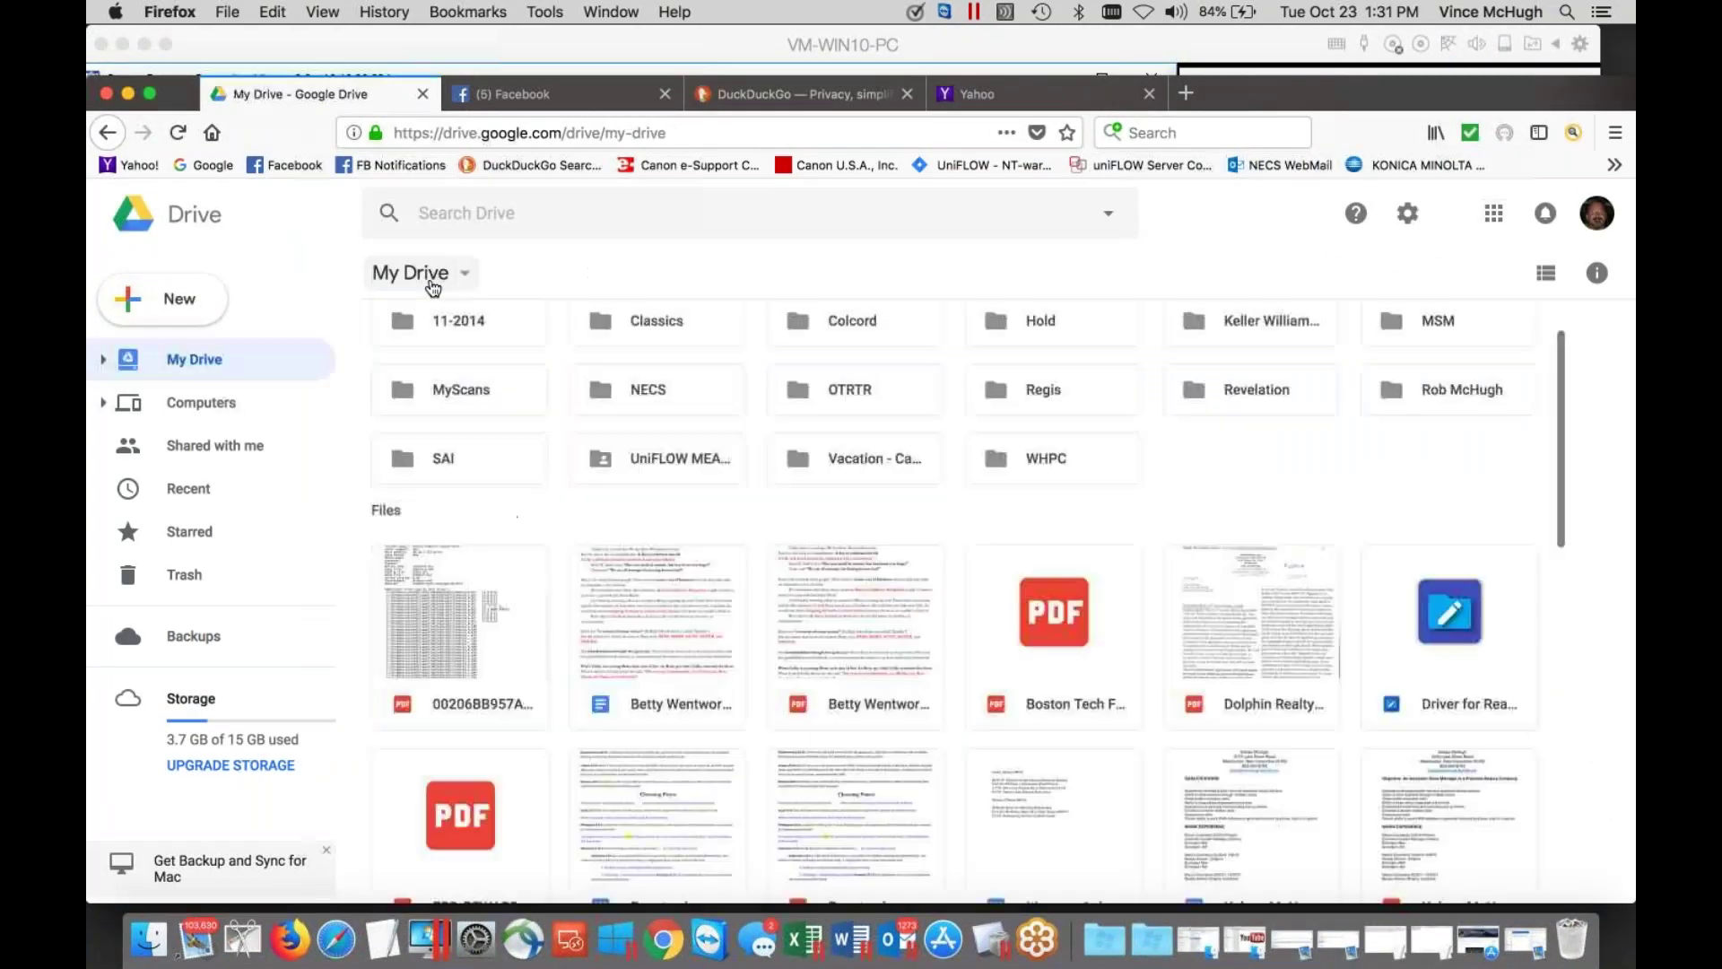
double_click(456, 391)
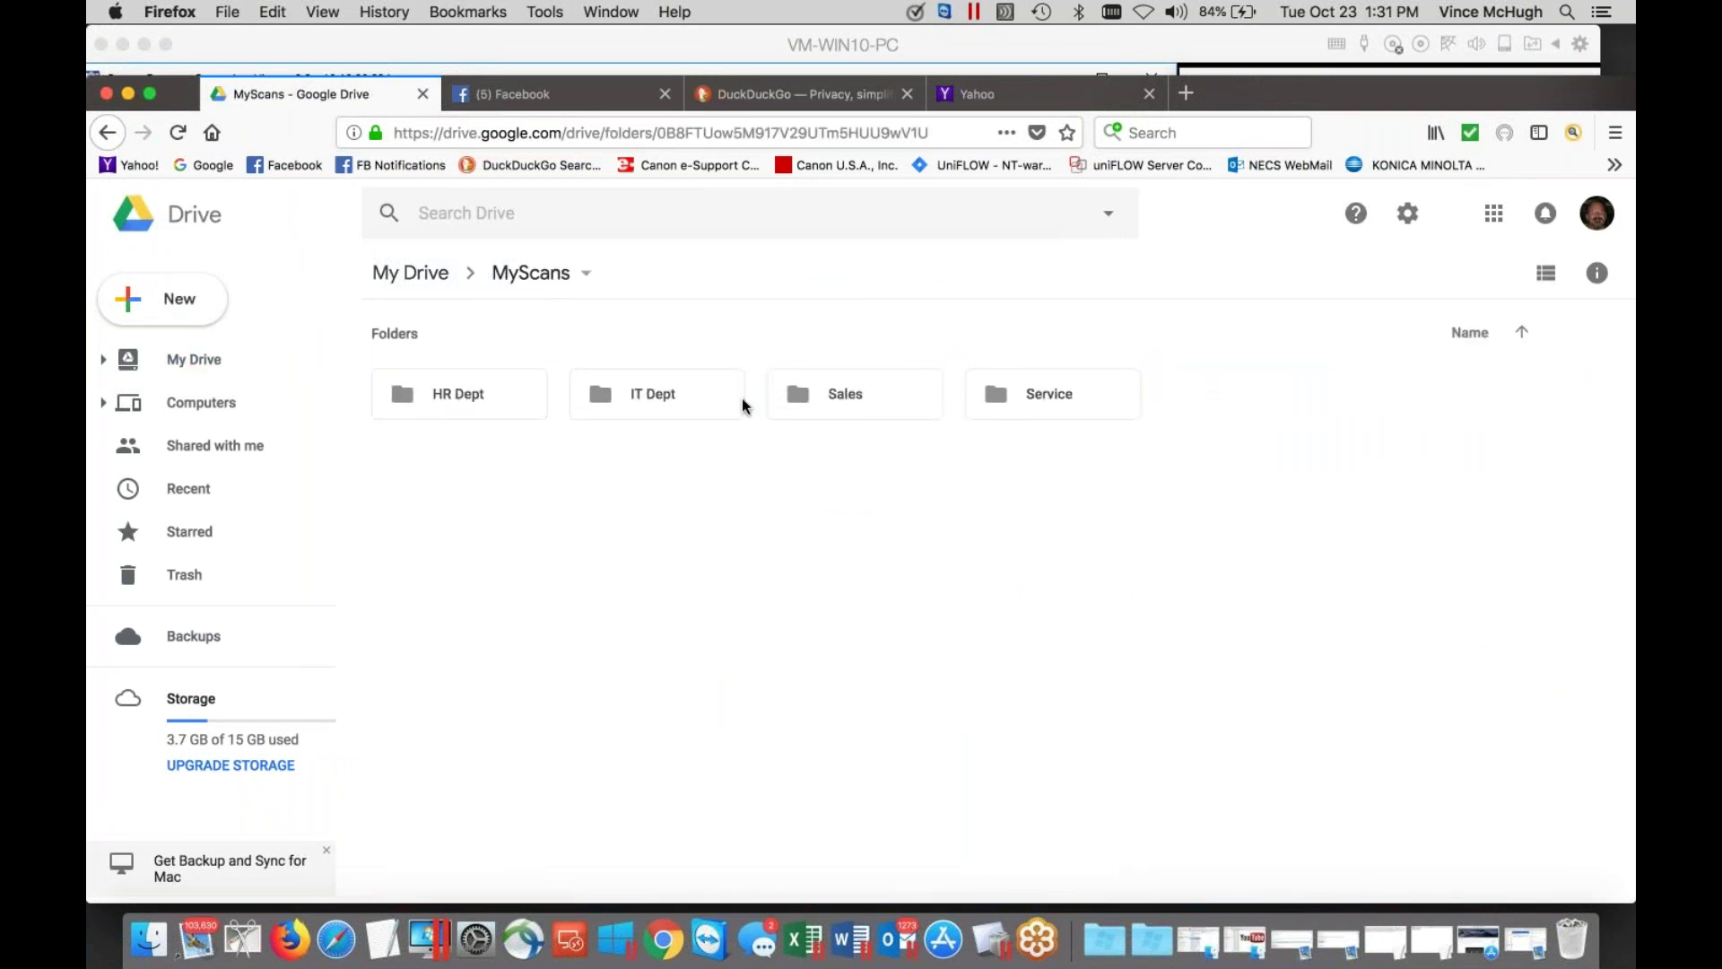
double_click(871, 391)
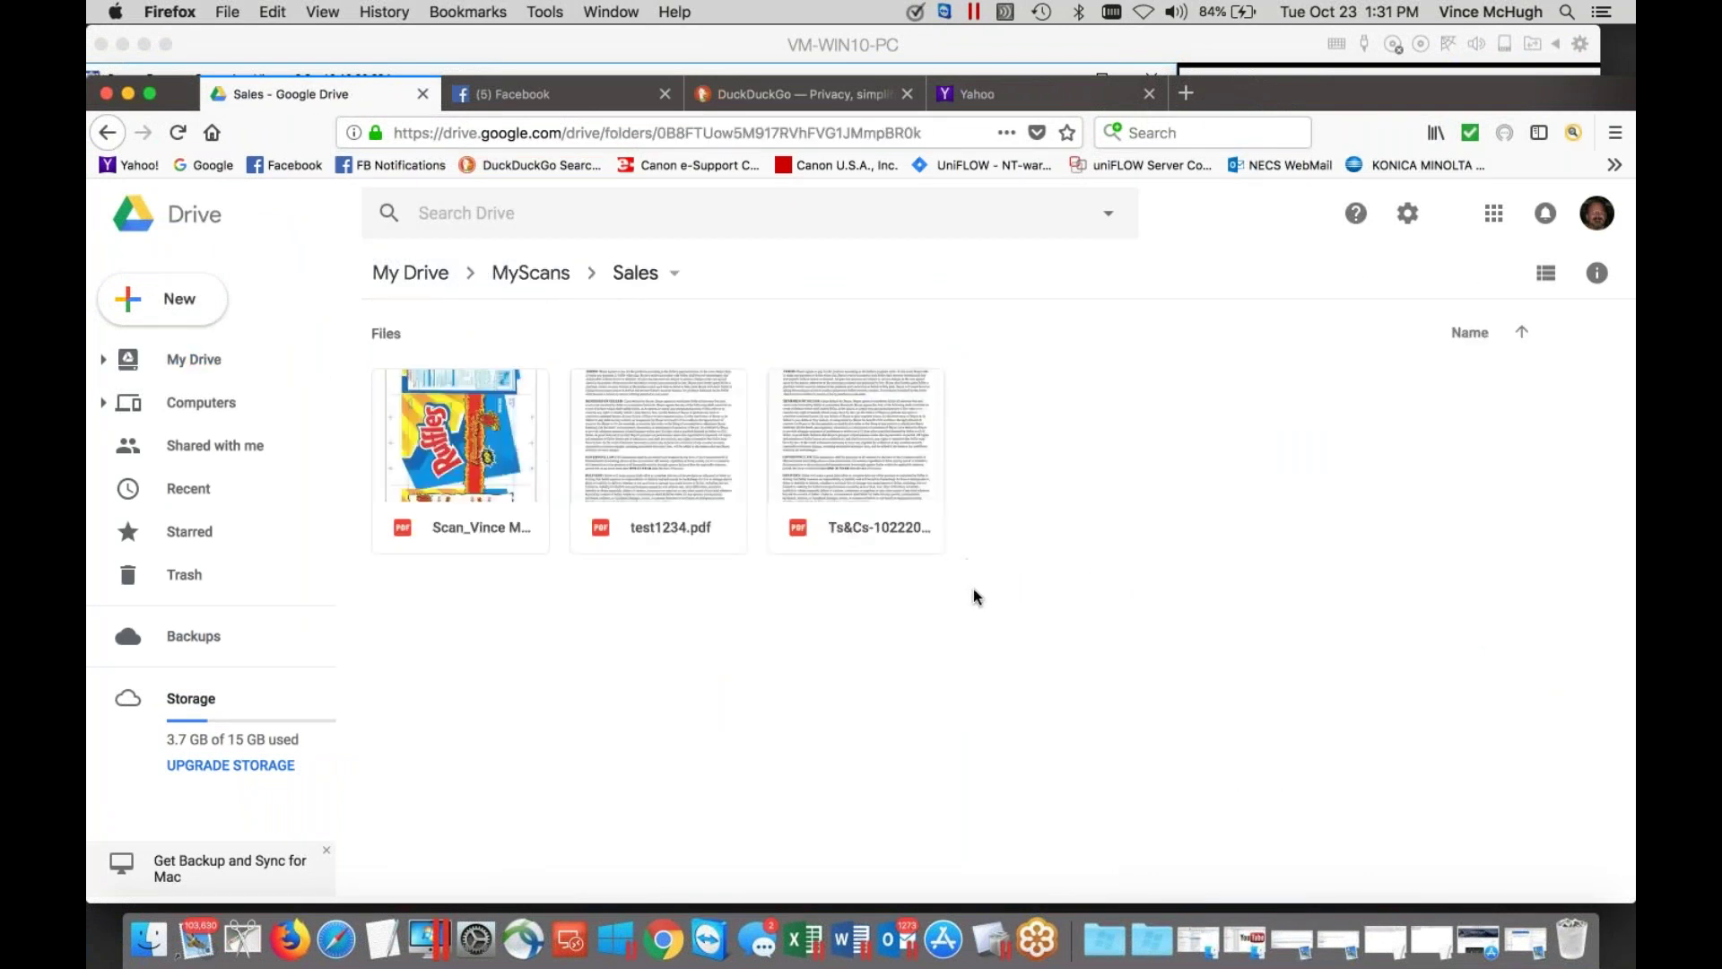
click(934, 132)
key(Return)
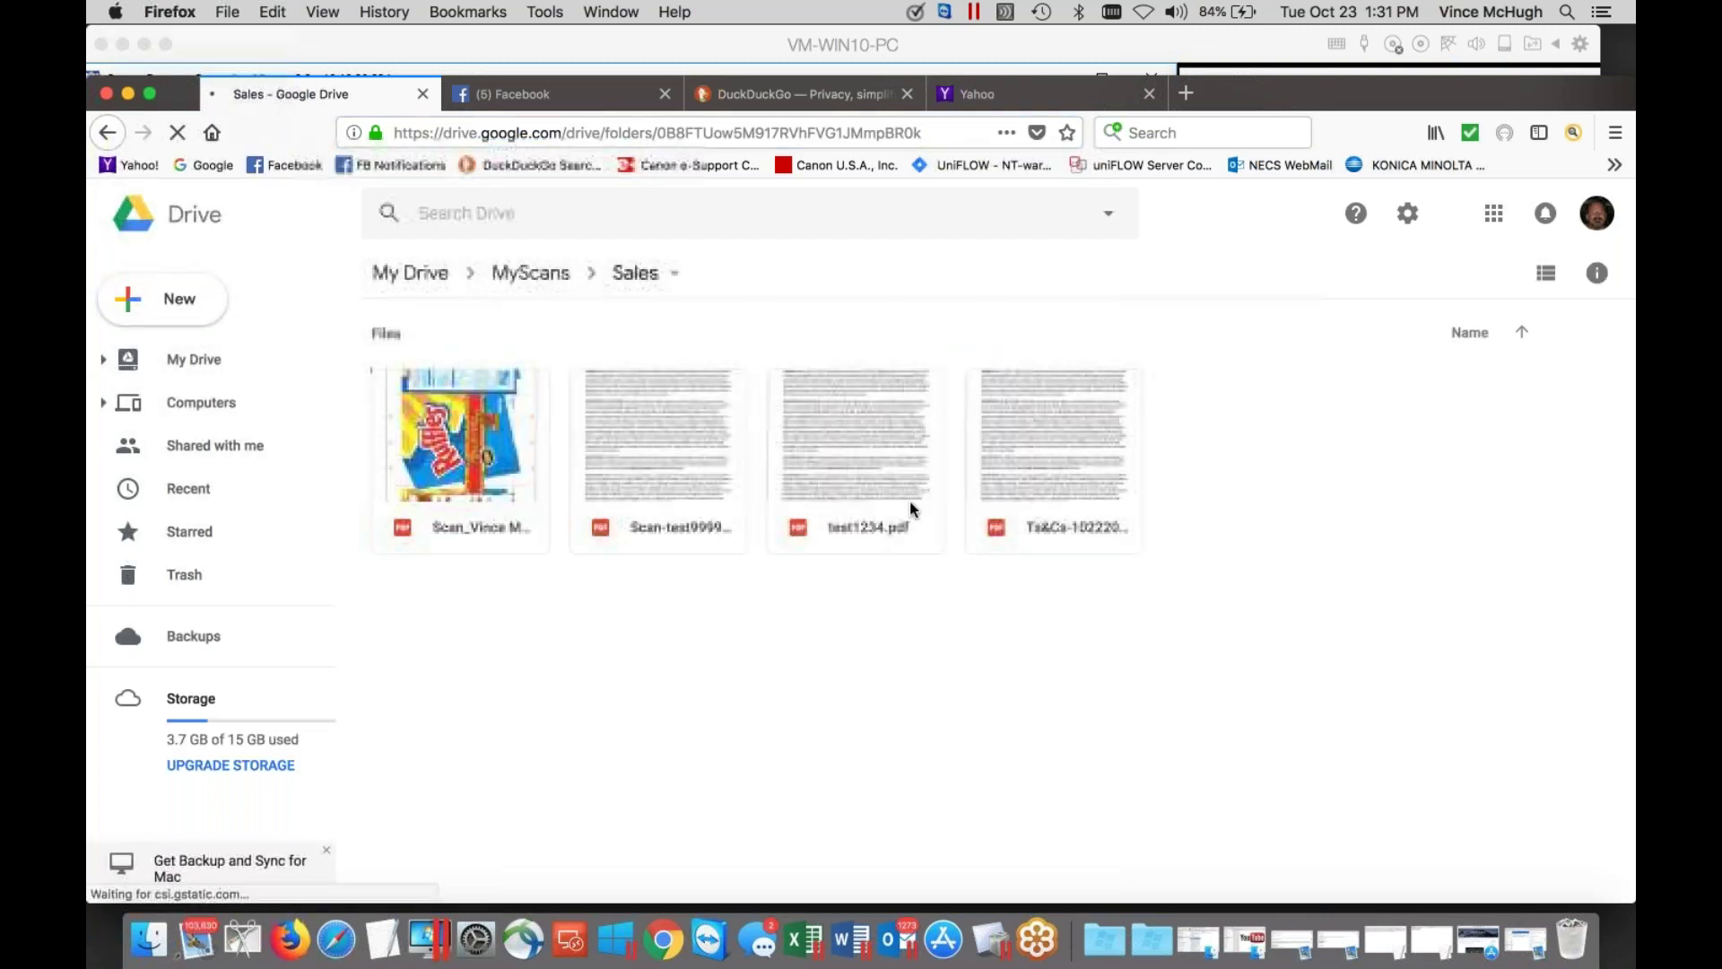
click(698, 530)
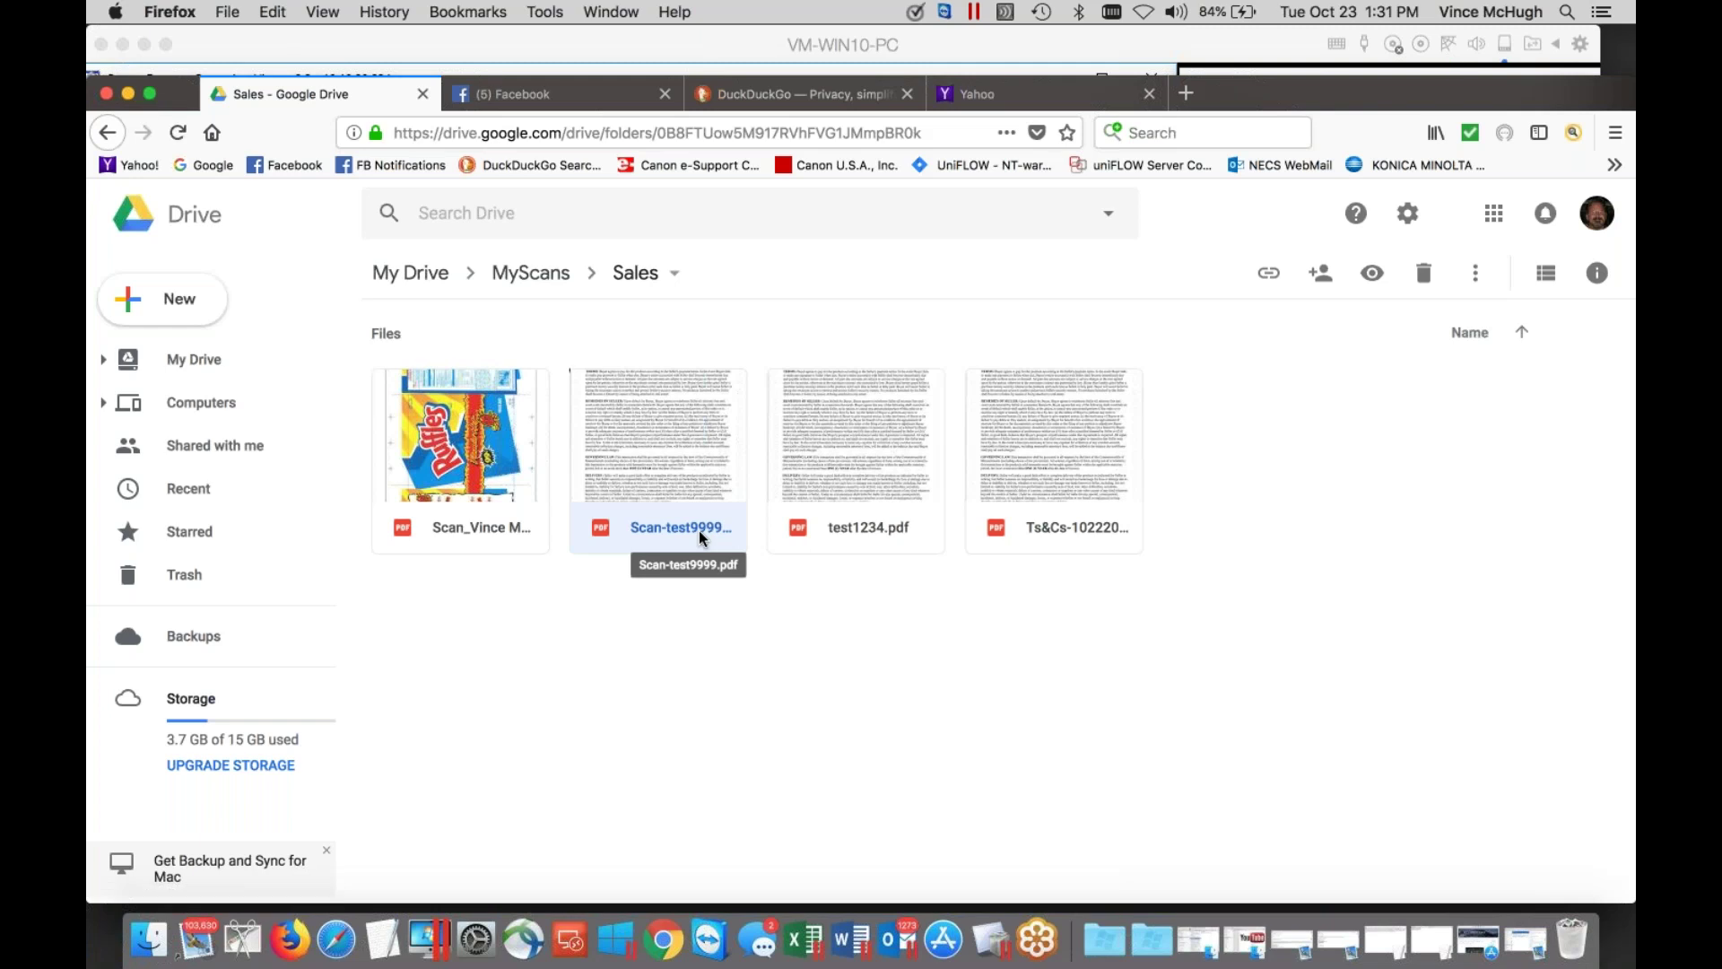